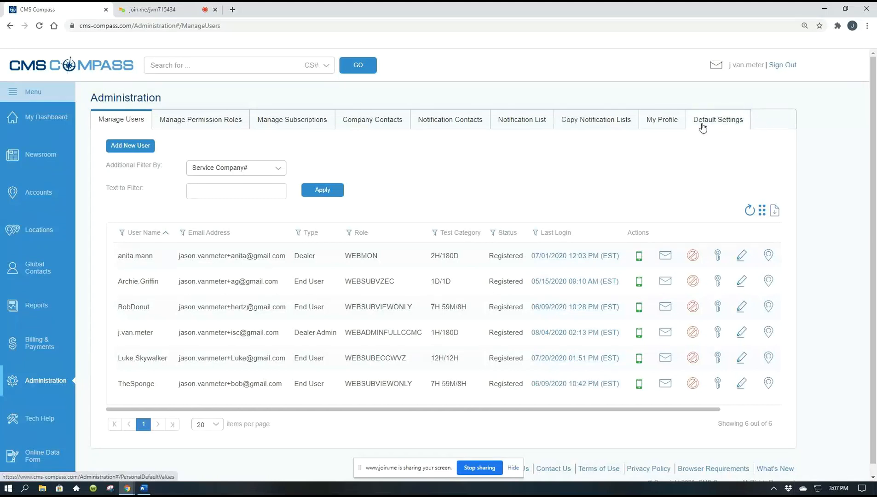
Step: Show the General section of the personal default settings in Administration
{"action": "left_click", "coordinate": [703, 127]}
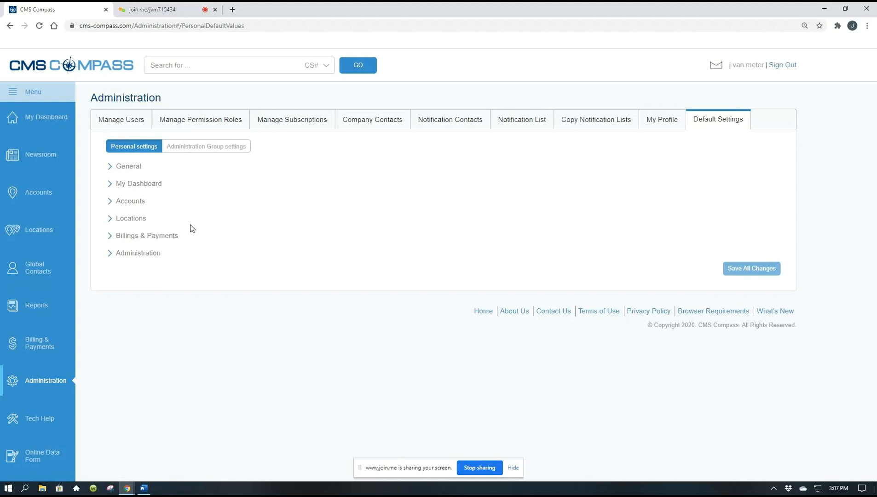
{"action": "left_click", "coordinate": [109, 168]}
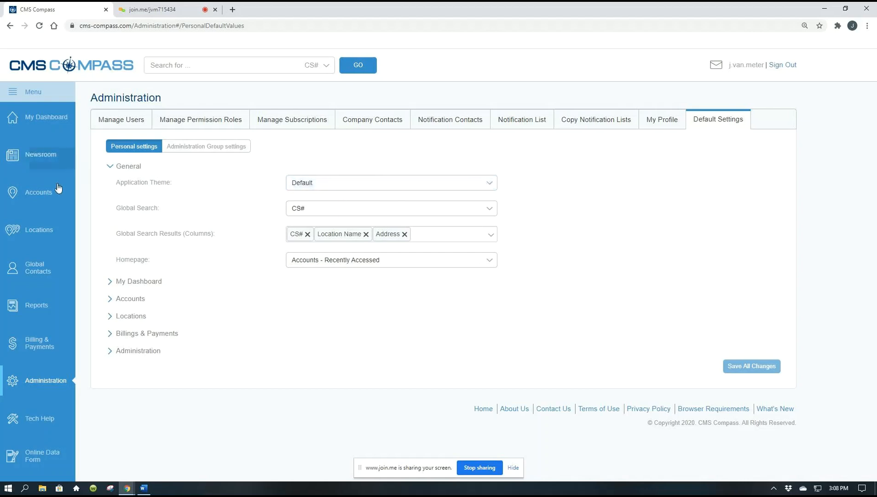
Step: Review the full list of recently accessed accounts in the Default theme
{"action": "left_click", "coordinate": [41, 192]}
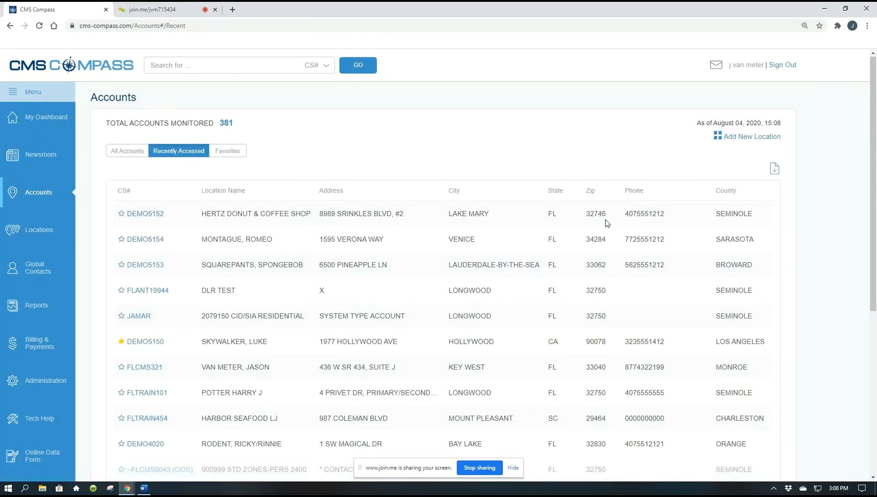
{"action": "scroll", "coordinate": [606, 223], "scroll_direction": "down", "scroll_amount": 3}
{"action": "scroll", "coordinate": [606, 223], "scroll_direction": "down", "scroll_amount": 3}
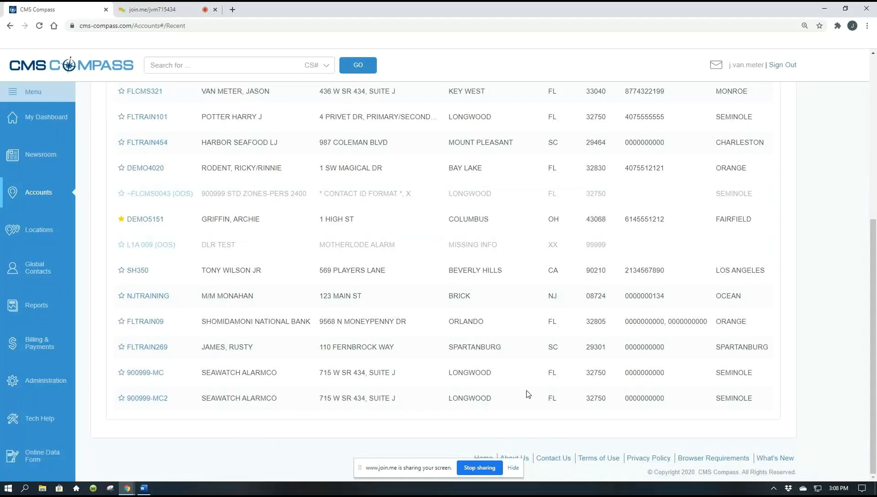
{"action": "scroll", "coordinate": [527, 390], "scroll_direction": "up", "scroll_amount": 5}
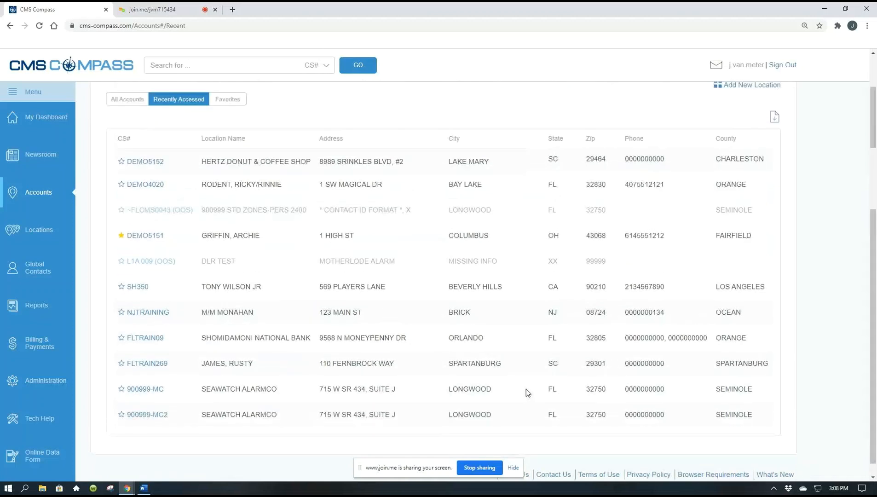
{"action": "scroll", "coordinate": [526, 390], "scroll_direction": "up", "scroll_amount": 2}
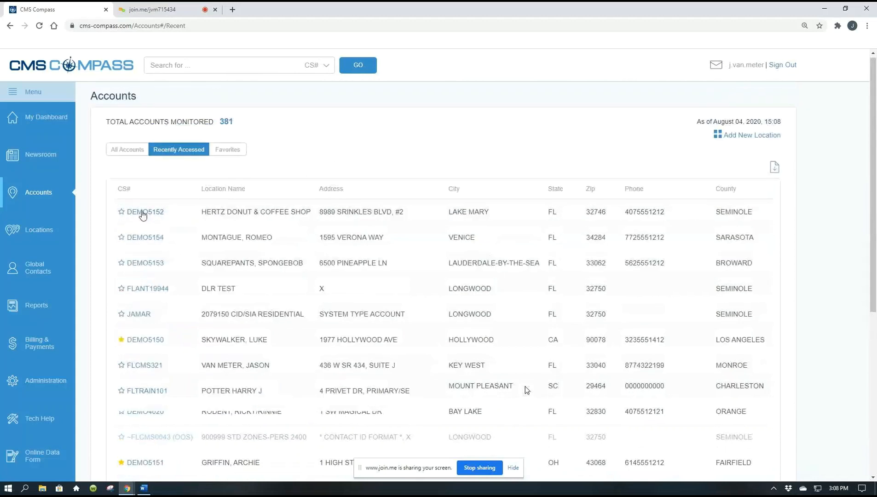
Step: Open the DEMO5152 account for Hertz Donut & Coffee Shop and review its location activity for the last 30 days
{"action": "left_click", "coordinate": [143, 213]}
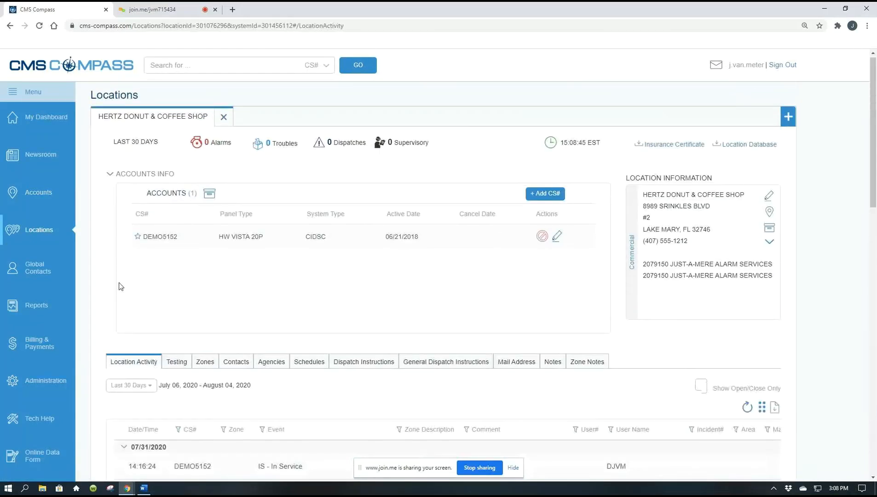
{"action": "scroll", "coordinate": [120, 286], "scroll_direction": "down", "scroll_amount": 3}
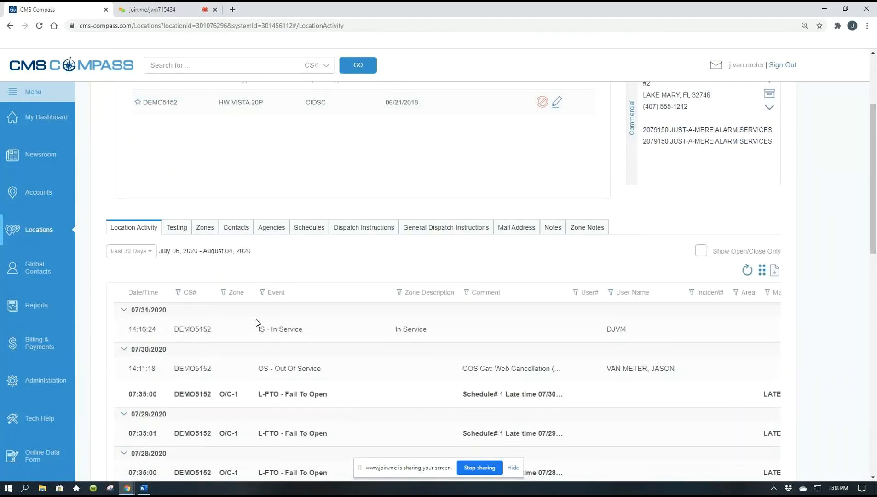
{"action": "scroll", "coordinate": [255, 319], "scroll_direction": "down", "scroll_amount": 1}
{"action": "scroll", "coordinate": [257, 319], "scroll_direction": "down", "scroll_amount": 2}
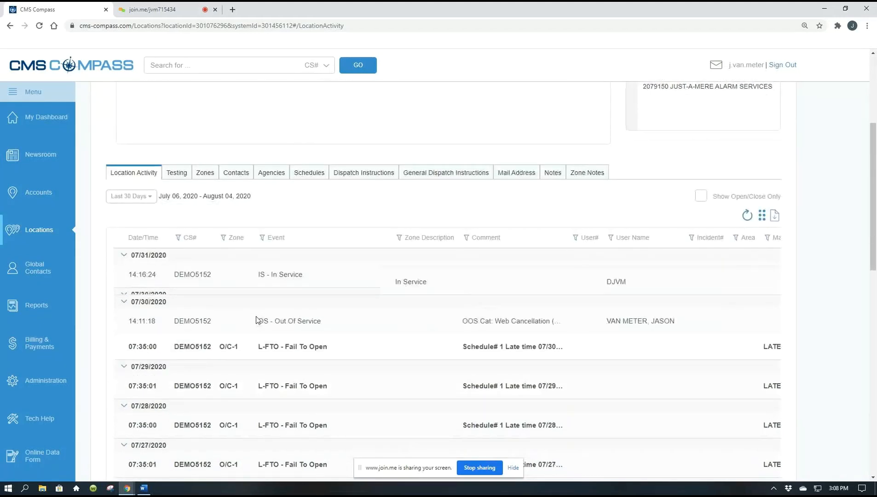
{"action": "scroll", "coordinate": [256, 314], "scroll_direction": "down", "scroll_amount": 1}
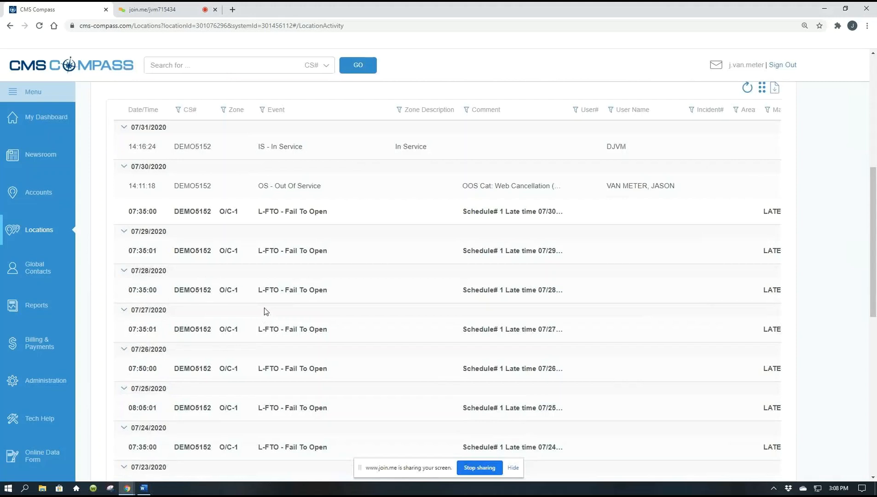
{"action": "mouse_move", "coordinate": [868, 174]}
{"action": "left_mouse_down"}
{"action": "mouse_move", "coordinate": [871, 221]}
{"action": "mouse_move", "coordinate": [873, 139]}
{"action": "mouse_move", "coordinate": [869, 240]}
{"action": "mouse_move", "coordinate": [857, 180]}
{"action": "left_mouse_up"}
{"action": "scroll", "coordinate": [857, 180], "scroll_direction": "up", "scroll_amount": 2}
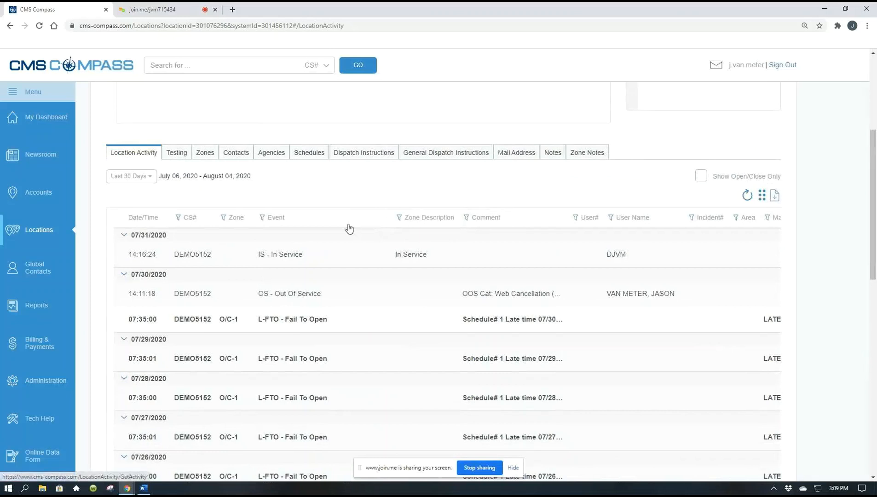
Step: Set the Application Theme in the personal General default settings to Compact and save all changes
{"action": "left_click", "coordinate": [46, 379]}
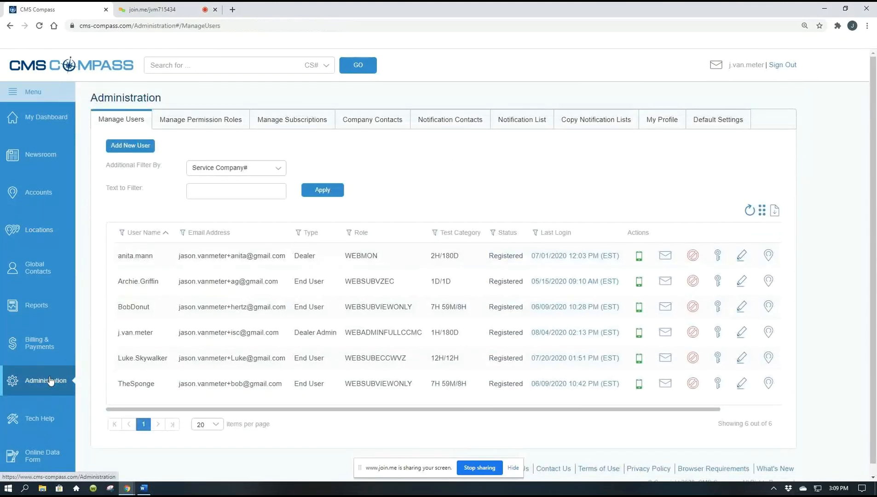
{"action": "left_click", "coordinate": [723, 125]}
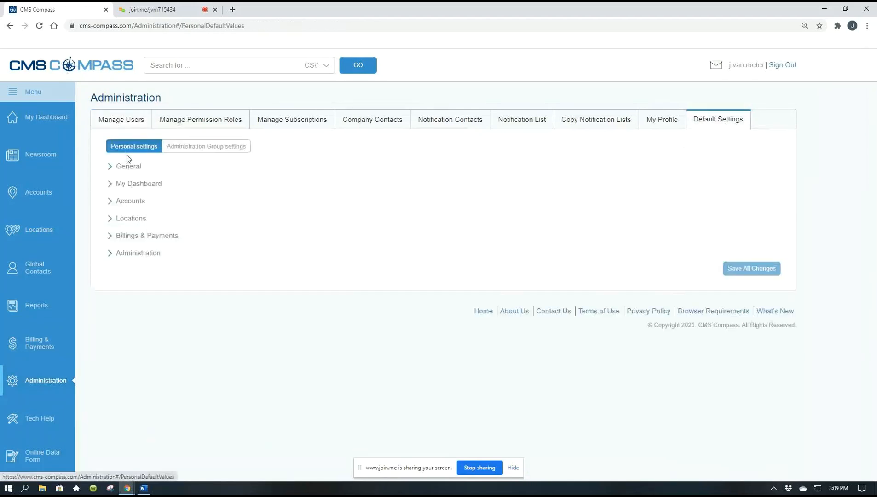
{"action": "left_click", "coordinate": [111, 169]}
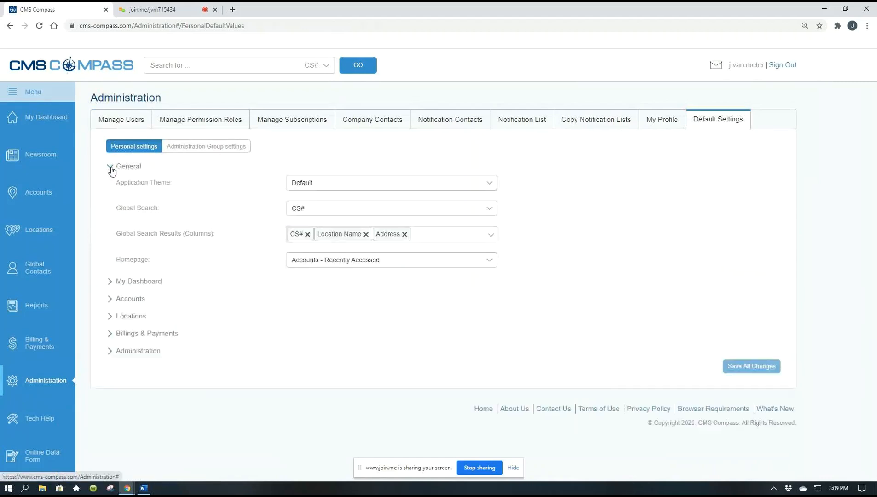
{"action": "left_click", "coordinate": [490, 184]}
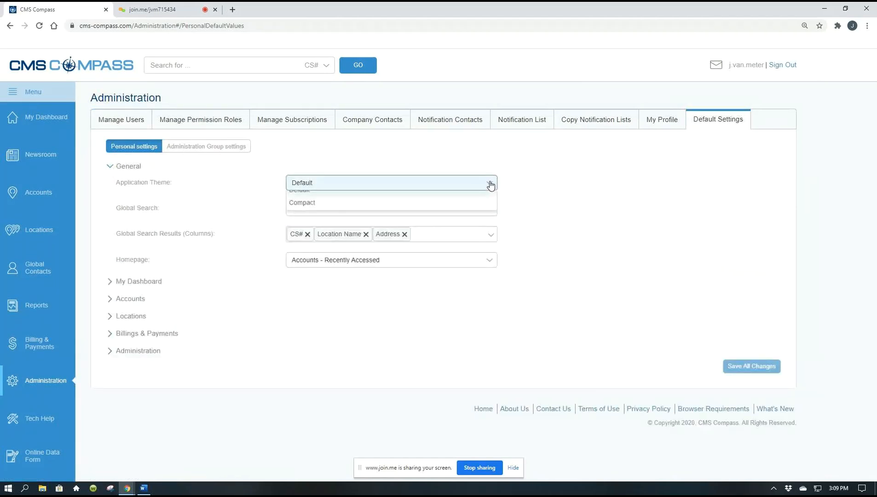
{"action": "left_click", "coordinate": [359, 212]}
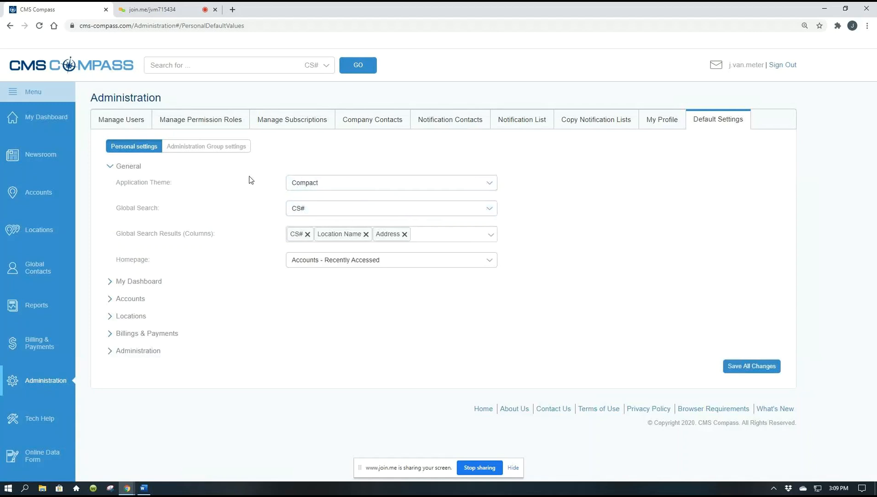
{"action": "left_click", "coordinate": [746, 367]}
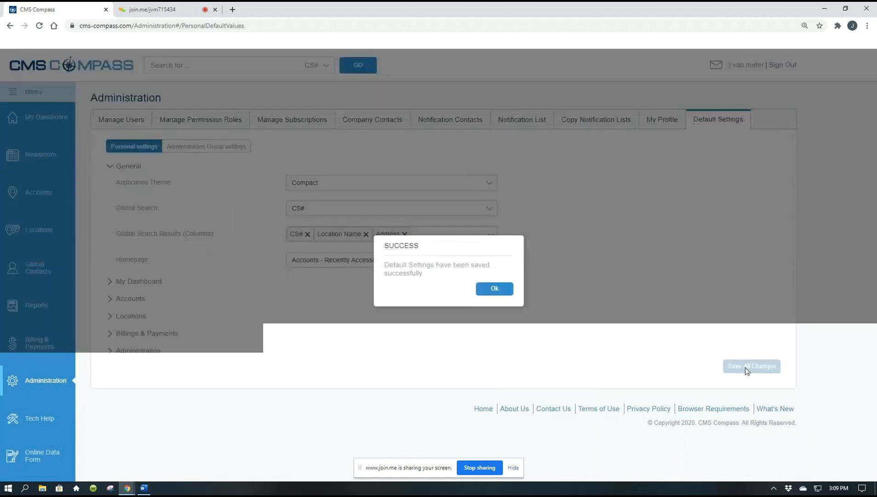
{"action": "left_click", "coordinate": [492, 288]}
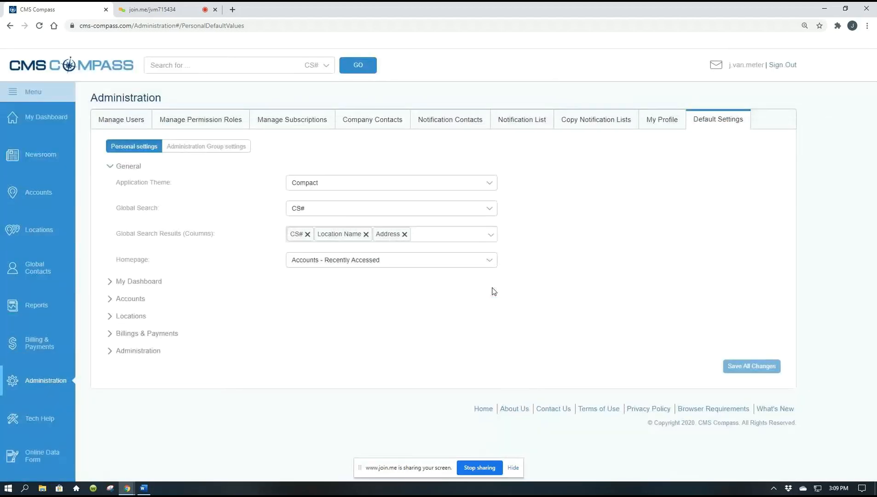
Step: Examine how the recently accessed accounts and the Hertz Donut & Coffee Shop location activity look in the Compact theme
{"action": "left_click", "coordinate": [41, 199]}
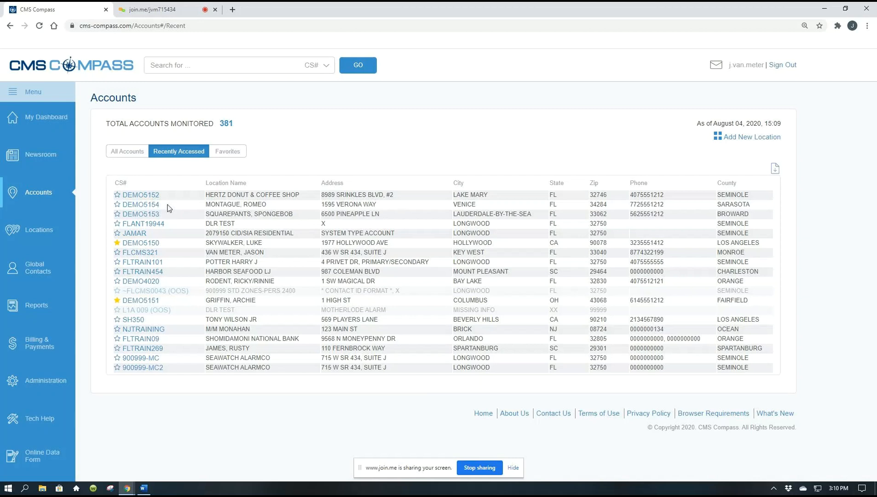
{"action": "left_click", "coordinate": [28, 229]}
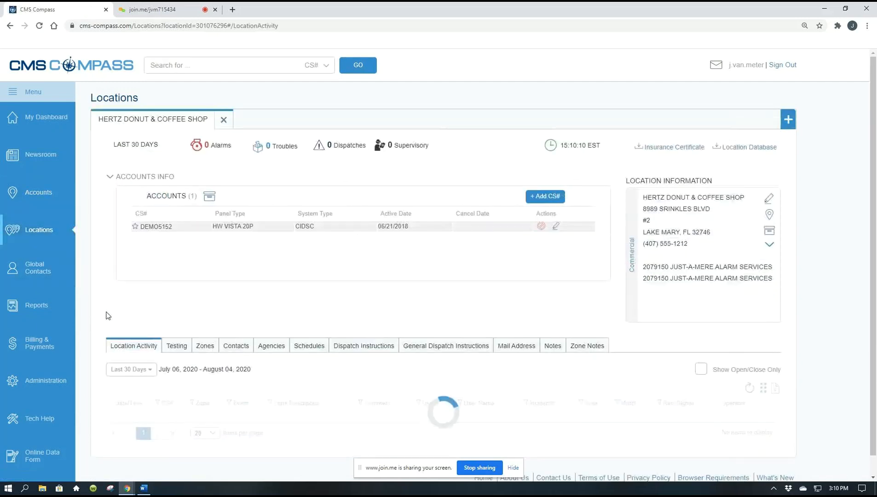
{"action": "scroll", "coordinate": [108, 312], "scroll_direction": "down", "scroll_amount": 2}
{"action": "scroll", "coordinate": [107, 311], "scroll_direction": "down", "scroll_amount": 2}
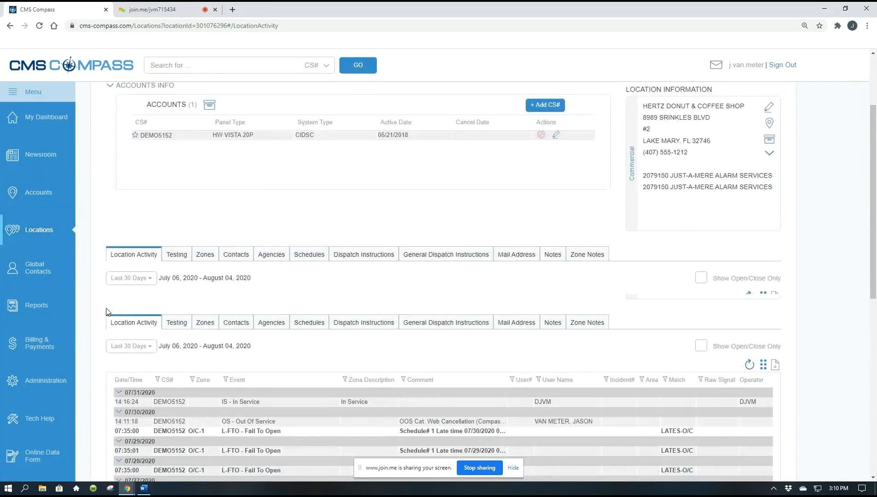
{"action": "scroll", "coordinate": [266, 344], "scroll_direction": "down", "scroll_amount": 3}
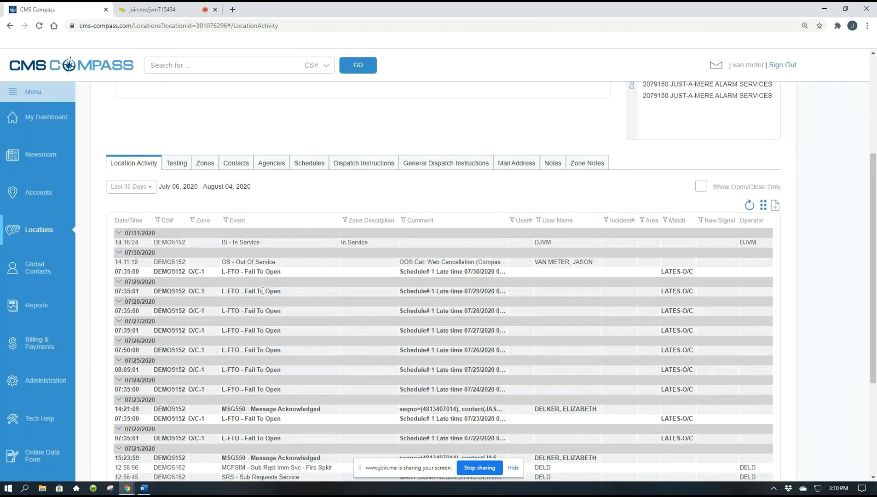
{"action": "scroll", "coordinate": [263, 291], "scroll_direction": "down", "scroll_amount": 1}
{"action": "scroll", "coordinate": [263, 291], "scroll_direction": "up", "scroll_amount": 1}
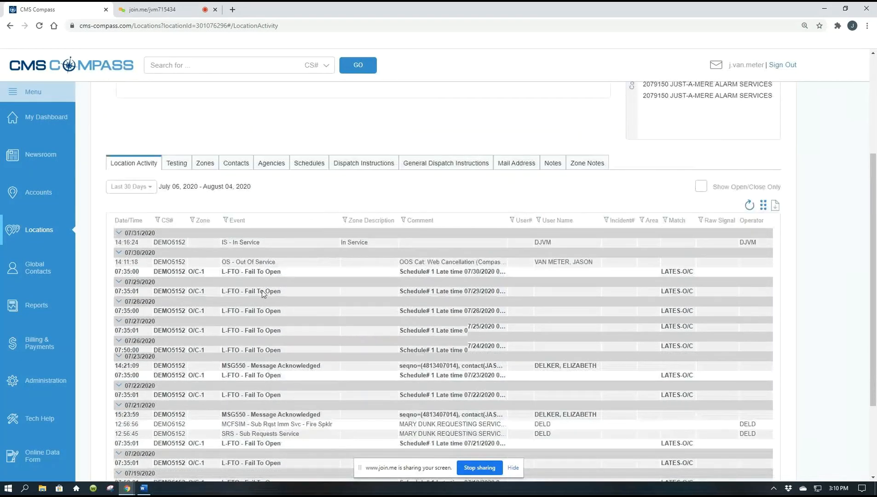
{"action": "scroll", "coordinate": [263, 295], "scroll_direction": "up", "scroll_amount": 3}
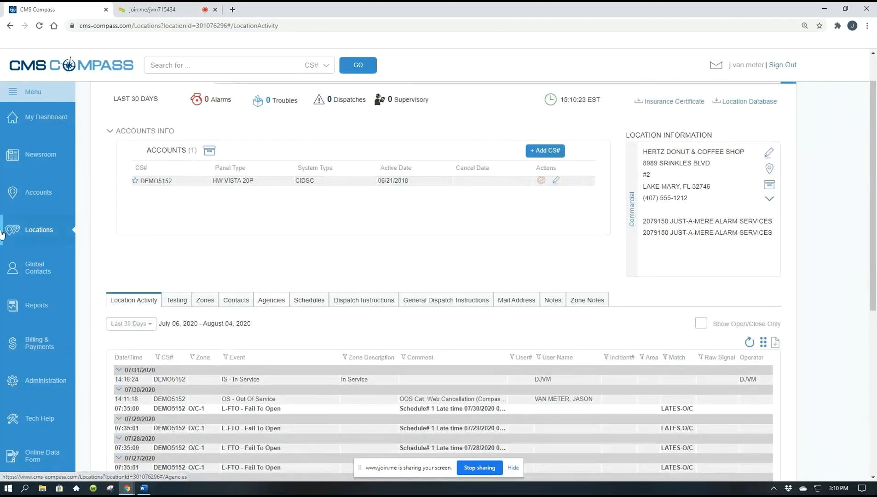
Step: Return to the General section of the personal default settings in Administration
{"action": "left_click", "coordinate": [42, 378]}
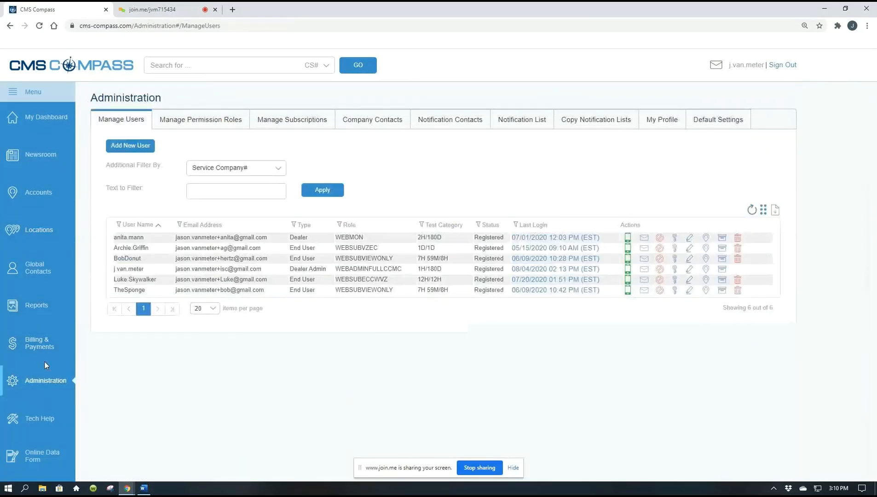
{"action": "left_click", "coordinate": [708, 126]}
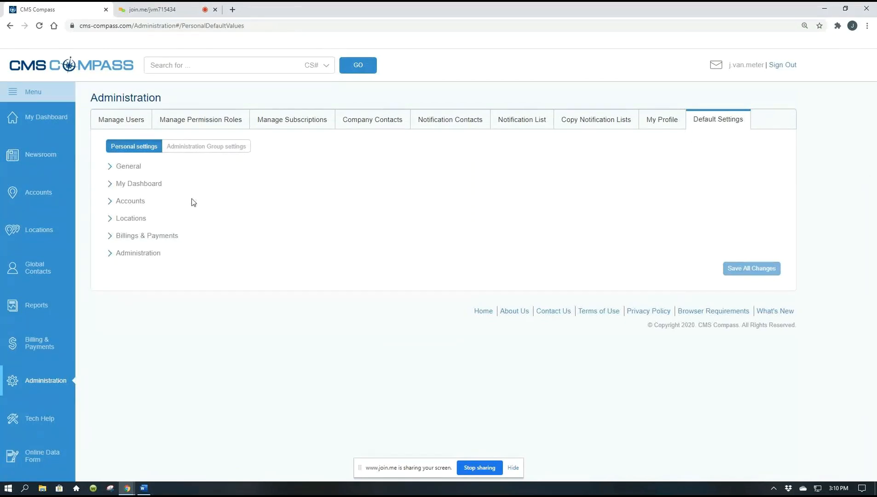
{"action": "left_click", "coordinate": [110, 167]}
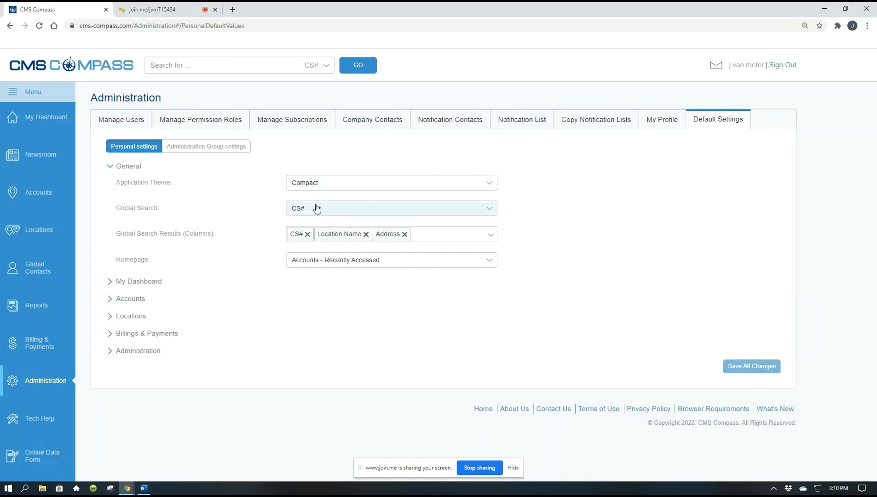
Step: Set the Global Search default to Name and check which search types the header search offers
{"action": "left_click", "coordinate": [155, 67]}
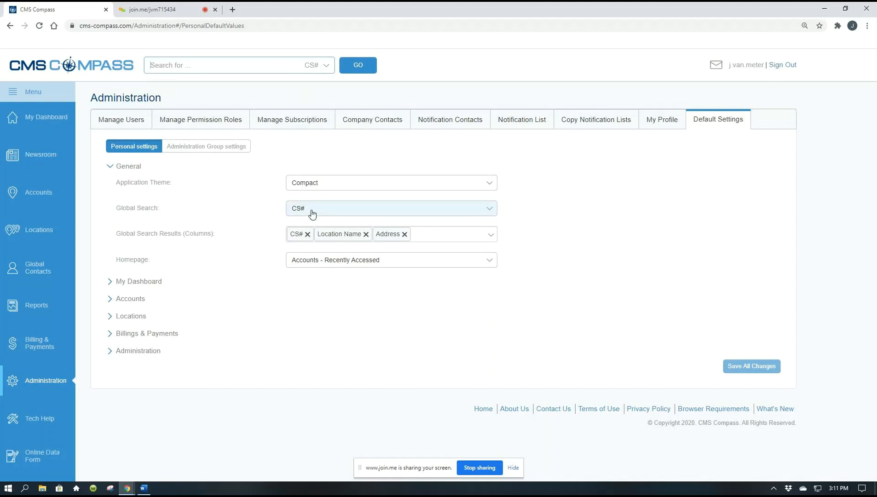
{"action": "left_click", "coordinate": [494, 212]}
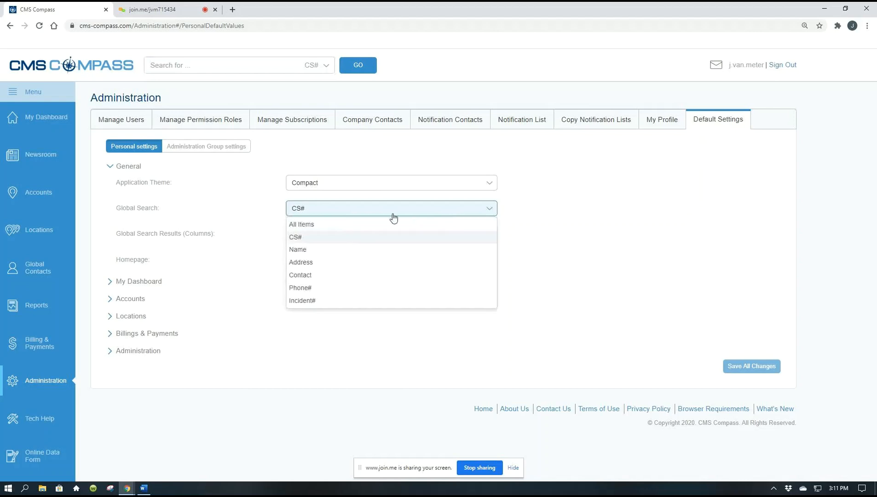
{"action": "left_click", "coordinate": [307, 251]}
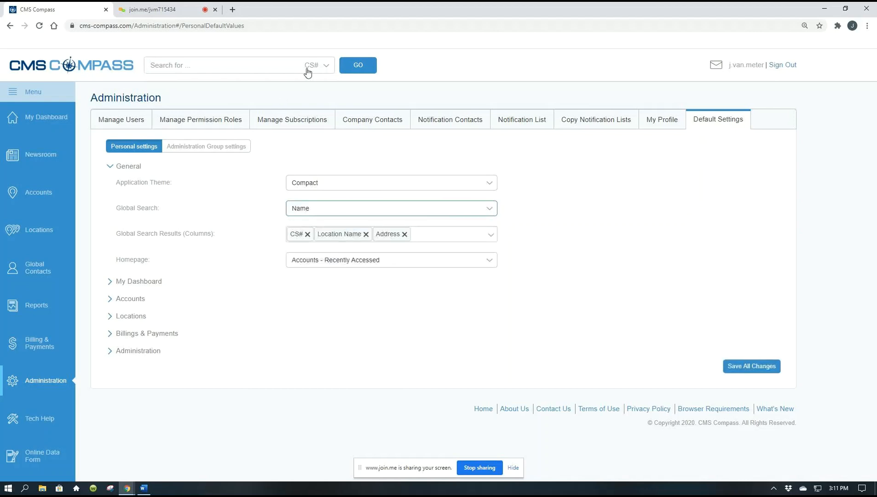
{"action": "left_click", "coordinate": [326, 65]}
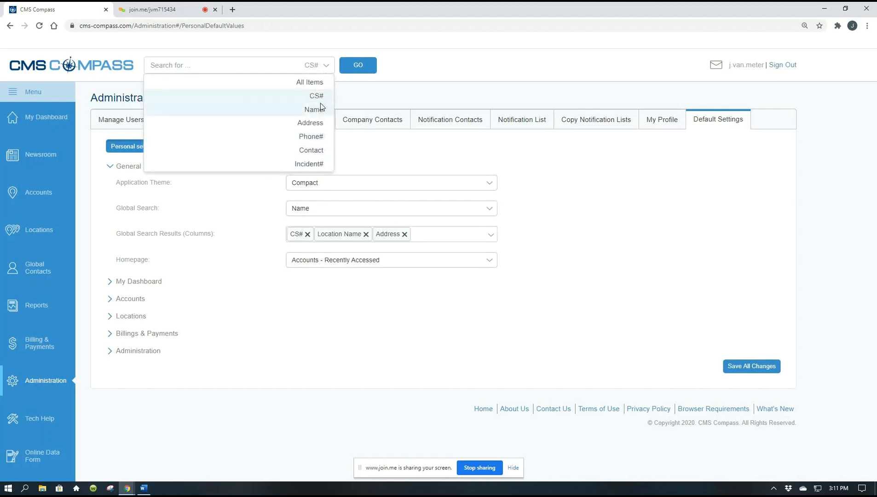
{"action": "left_click", "coordinate": [636, 233]}
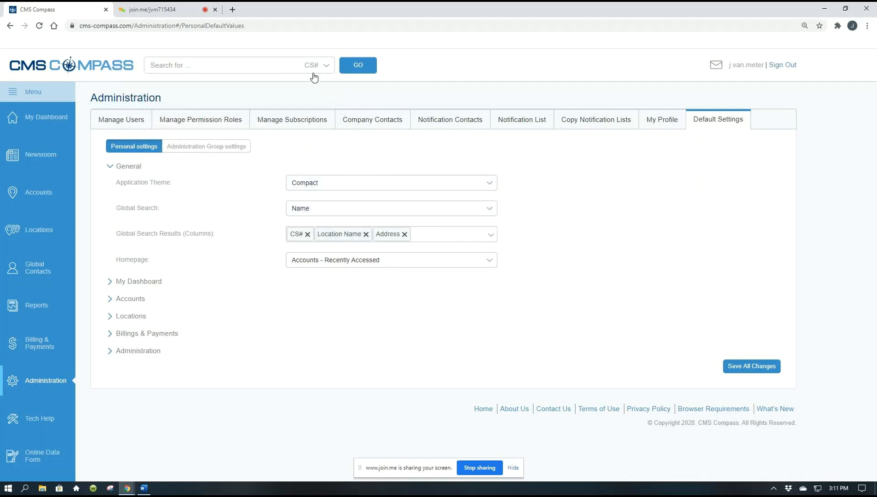
Step: Set the Global Search default to All Items
{"action": "left_click", "coordinate": [492, 211]}
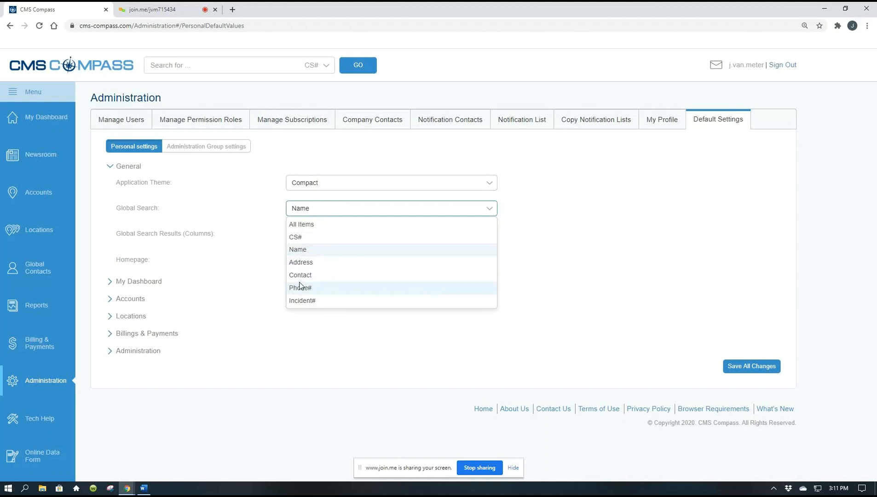
{"action": "left_click", "coordinate": [301, 225]}
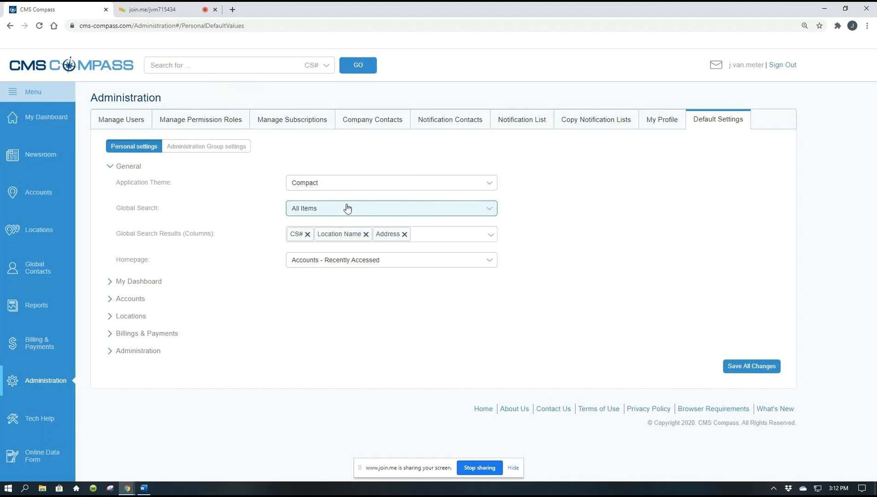
Step: Check the Global Search default choices and add City, State and Phone to the Global Search Results columns
{"action": "left_click", "coordinate": [494, 209]}
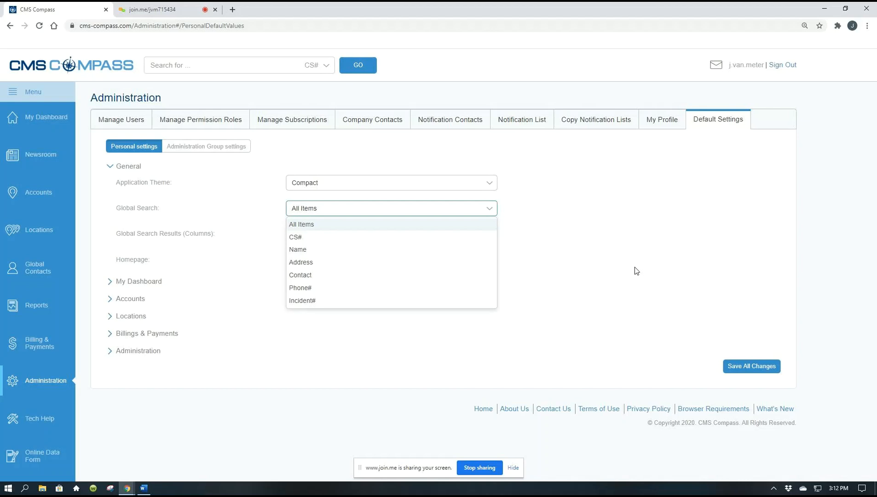
{"action": "left_click", "coordinate": [638, 270]}
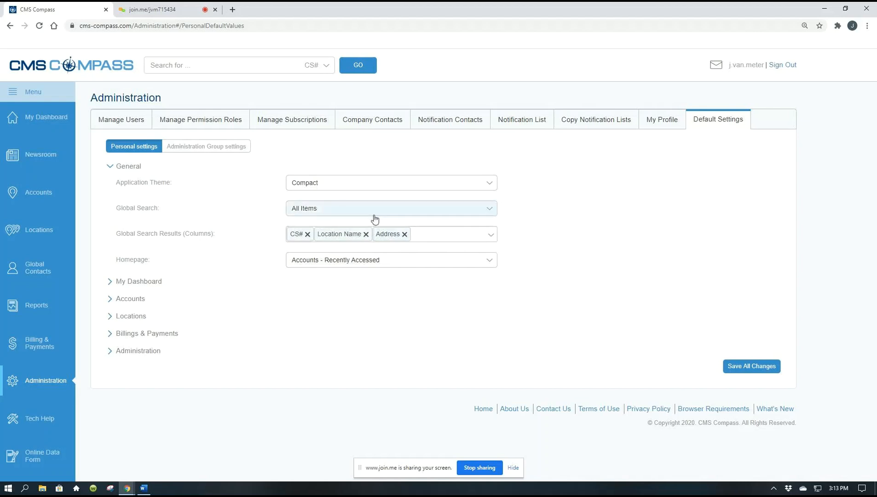
{"action": "left_click", "coordinate": [496, 242]}
{"action": "left_click", "coordinate": [313, 303]}
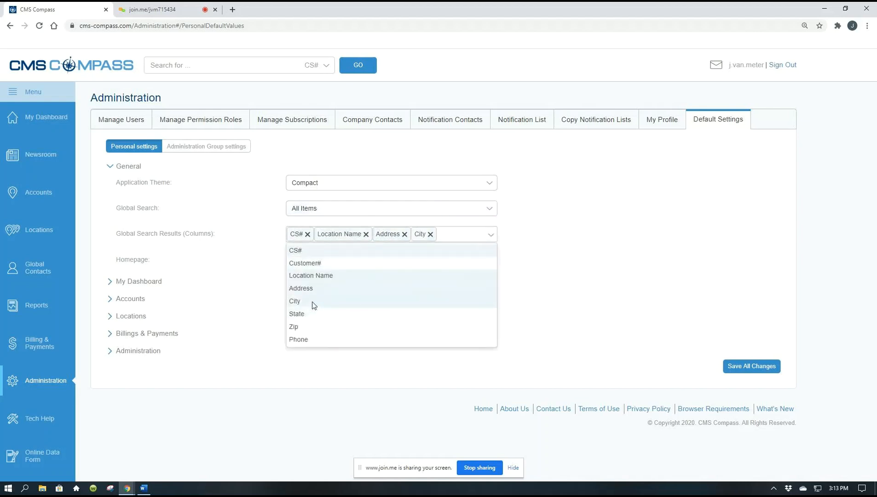
{"action": "left_click", "coordinate": [312, 314]}
{"action": "left_click", "coordinate": [316, 339]}
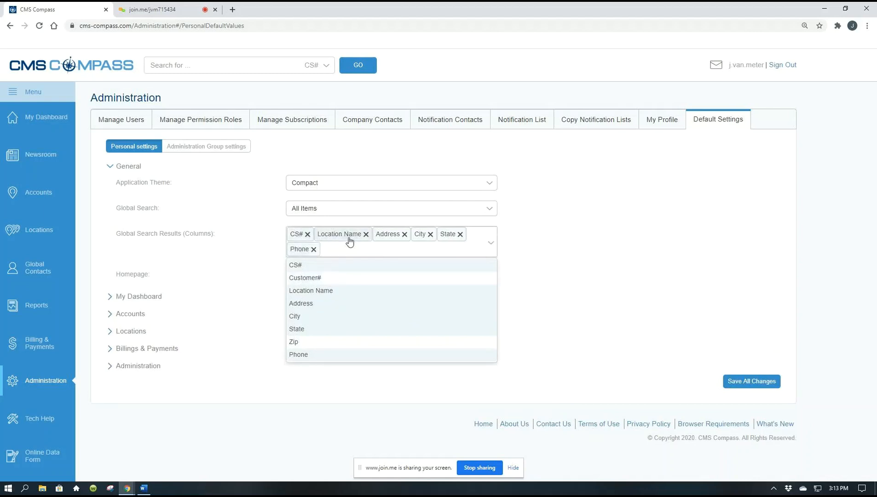
{"action": "left_click", "coordinate": [600, 291]}
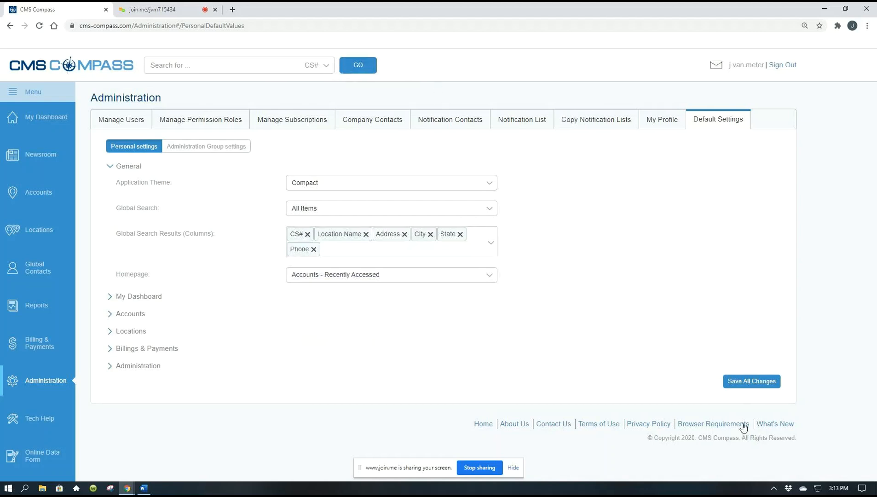
Step: Run a header search by Name using part of a customer's surname
{"action": "left_click", "coordinate": [324, 67]}
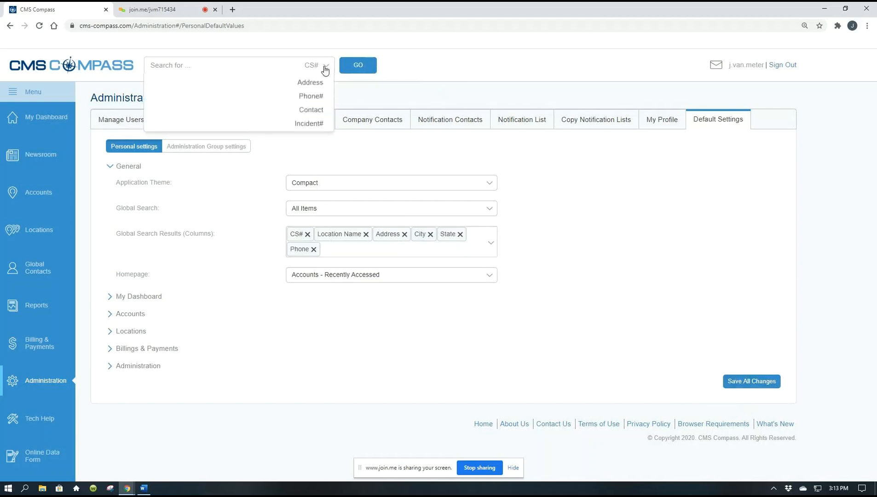
{"action": "left_click", "coordinate": [265, 82]}
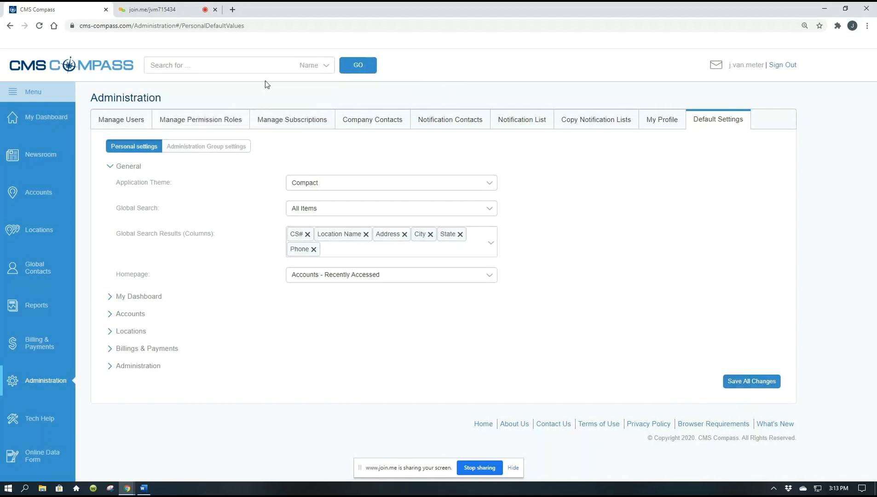
{"action": "left_click", "coordinate": [245, 59]}
{"action": "type", "text": "van"}
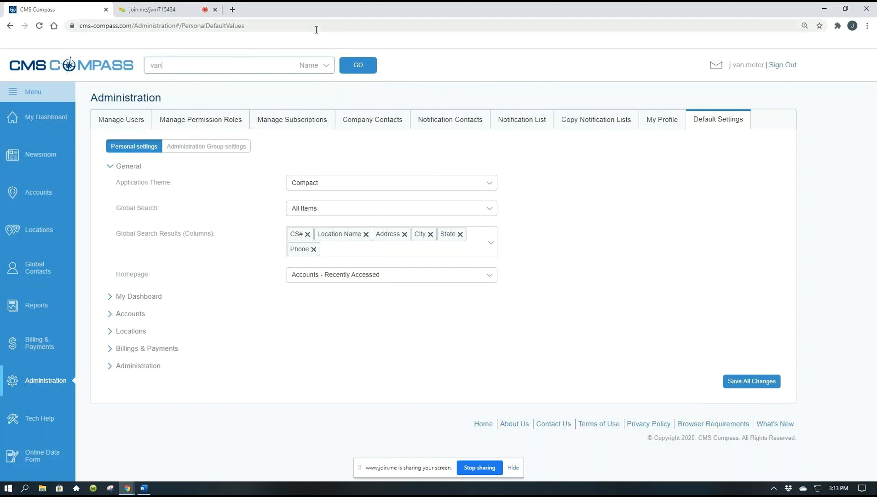
{"action": "left_click", "coordinate": [366, 70]}
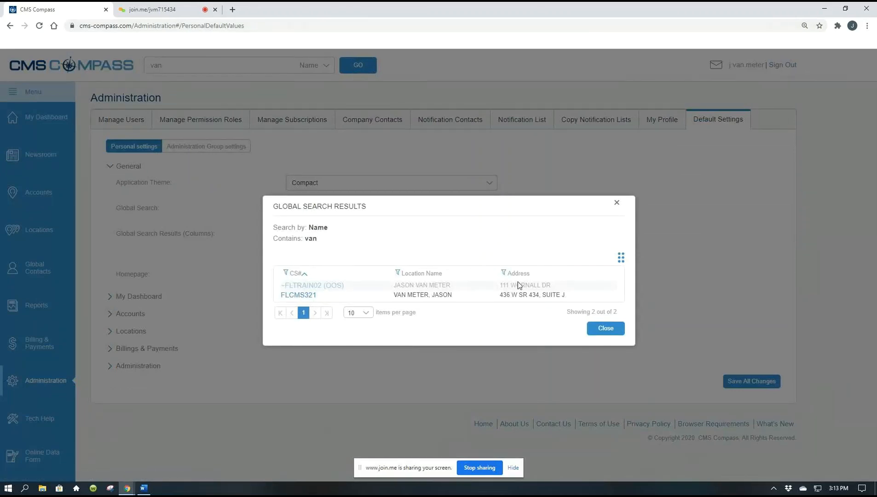
Step: Add the City, State, Zip and Phone columns to the Global Search Results list, review it and close it
{"action": "left_click", "coordinate": [621, 258]}
{"action": "left_click", "coordinate": [568, 326]}
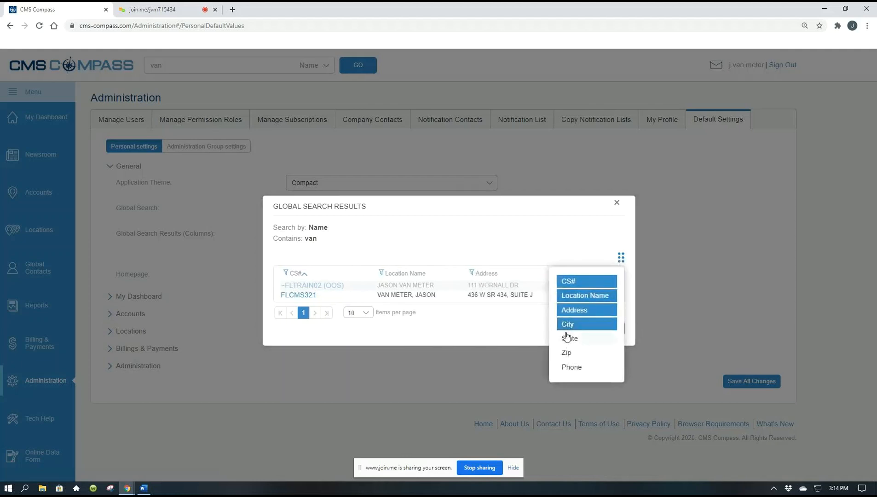
{"action": "left_click", "coordinate": [569, 339]}
{"action": "left_click", "coordinate": [567, 352]}
{"action": "left_click", "coordinate": [570, 367]}
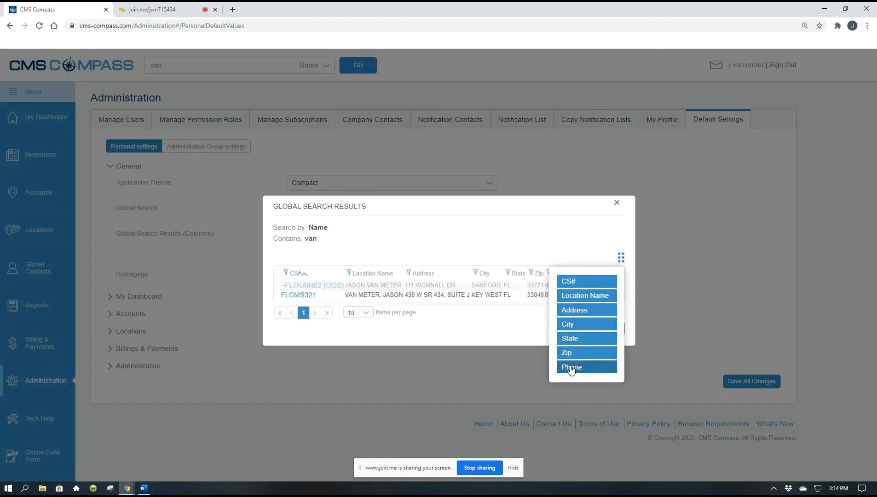
{"action": "left_click", "coordinate": [521, 334]}
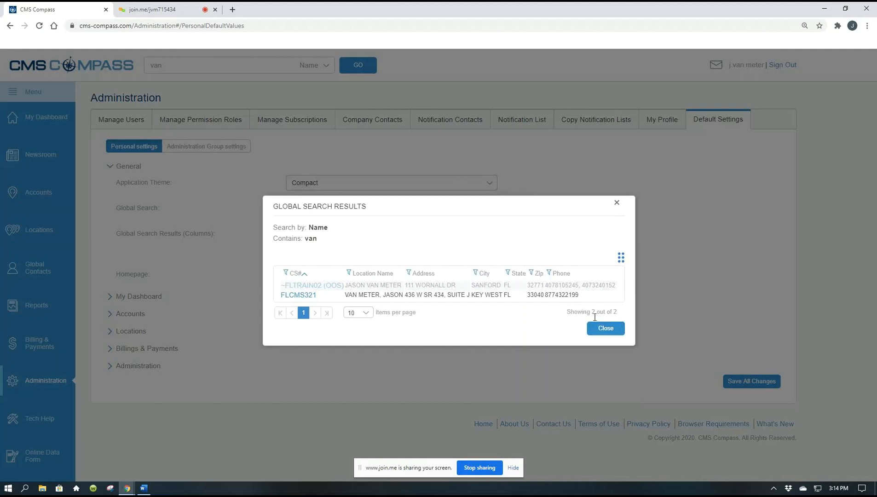
{"action": "left_click", "coordinate": [599, 331]}
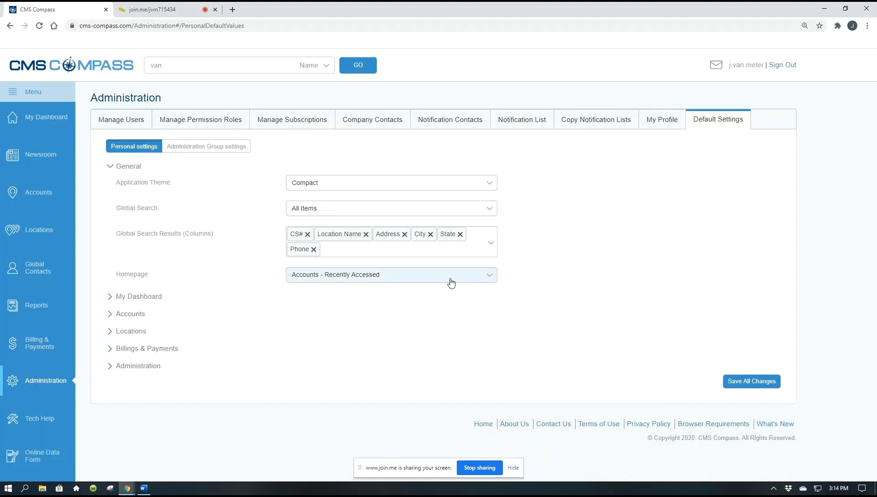
Step: Set the default Homepage to My Dashboard - Service Requests
{"action": "left_click", "coordinate": [490, 281]}
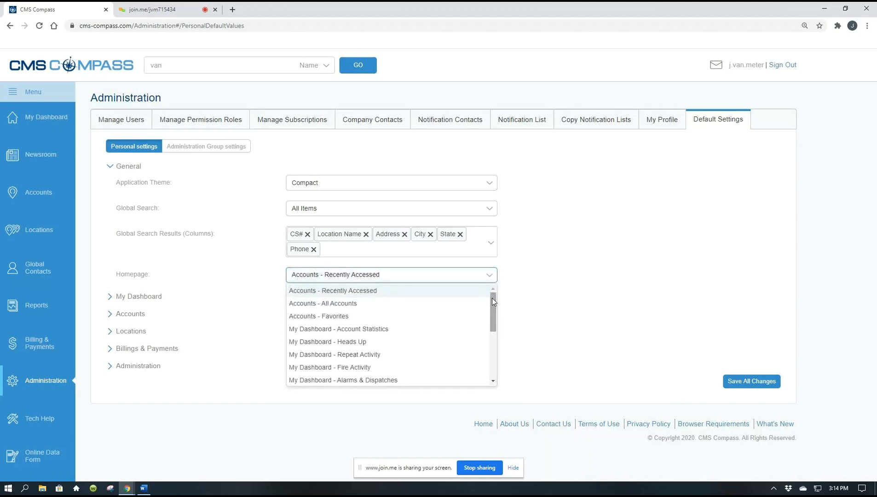
{"action": "left_click_drag", "start_coordinate": [492, 298], "coordinate": [491, 314]}
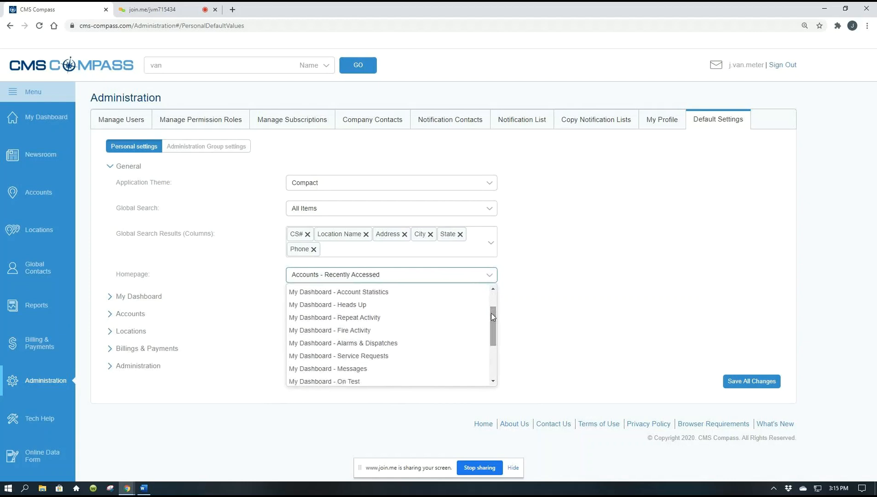
{"action": "left_click", "coordinate": [385, 359]}
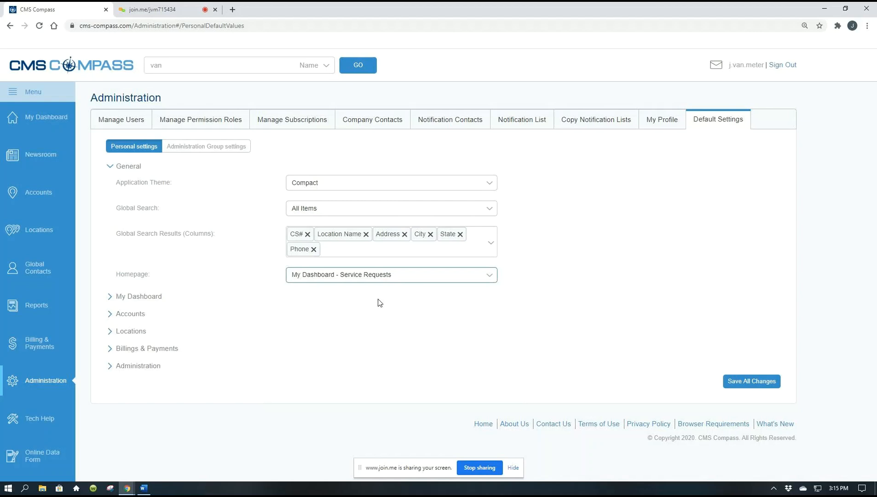
Step: Review the full range of pages offered for the Homepage default without changing the selection
{"action": "left_click", "coordinate": [490, 277]}
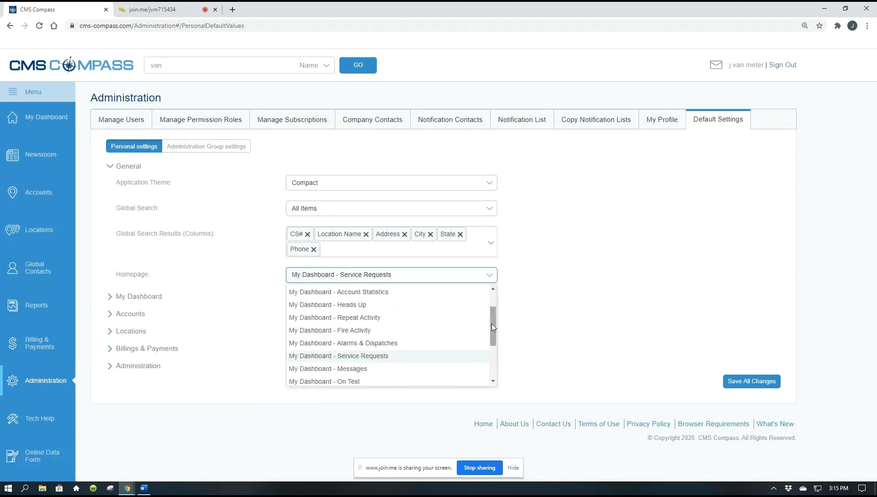
{"action": "left_click_drag", "start_coordinate": [491, 324], "coordinate": [488, 362]}
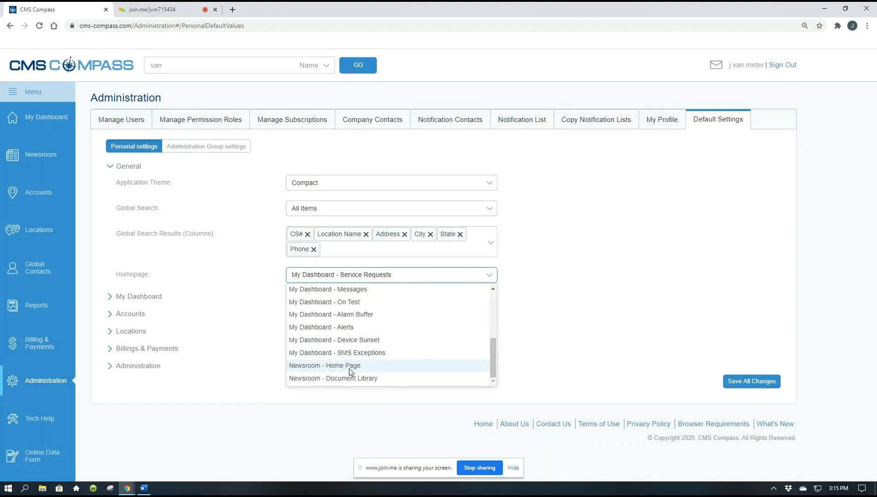
{"action": "left_click_drag", "start_coordinate": [491, 365], "coordinate": [495, 316]}
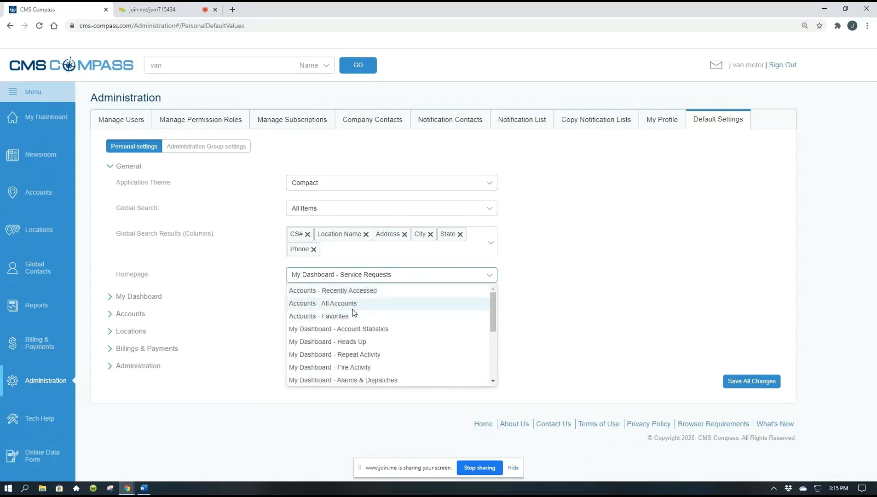
{"action": "left_click", "coordinate": [558, 322]}
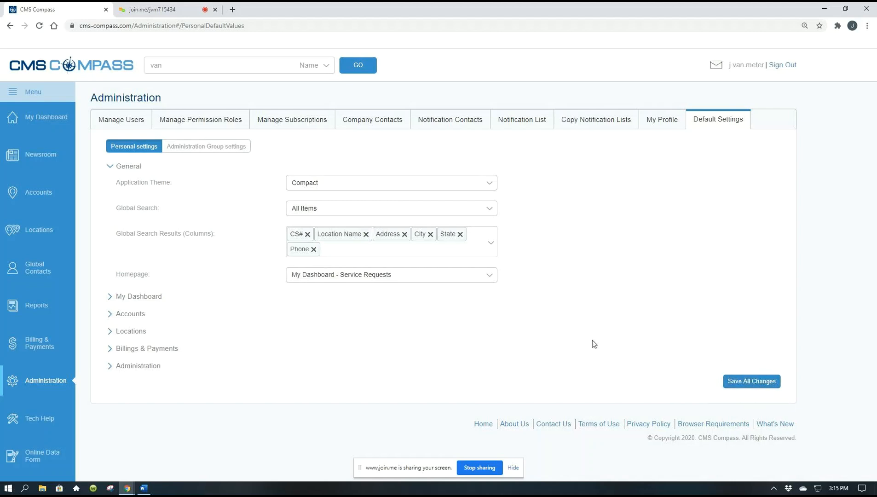
Step: Collapse the General section, expand the My Dashboard defaults and check the Account Statistic time filter choices
{"action": "left_click", "coordinate": [111, 167]}
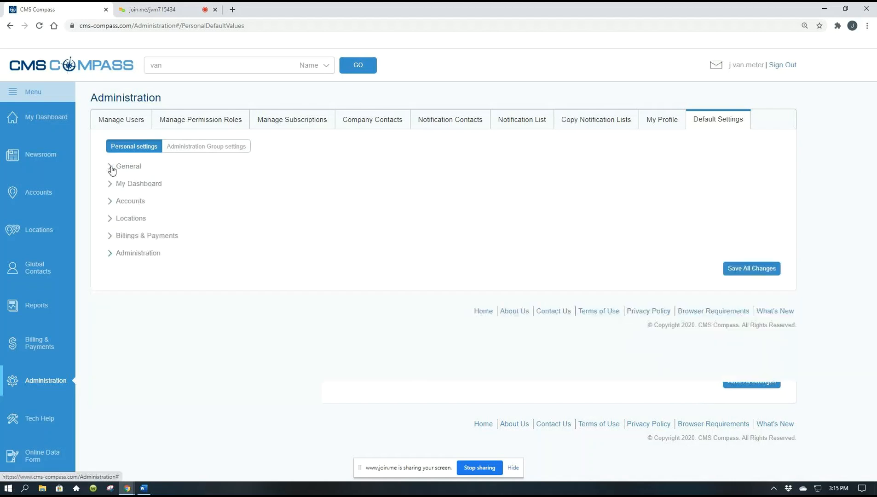
{"action": "left_click", "coordinate": [127, 185]}
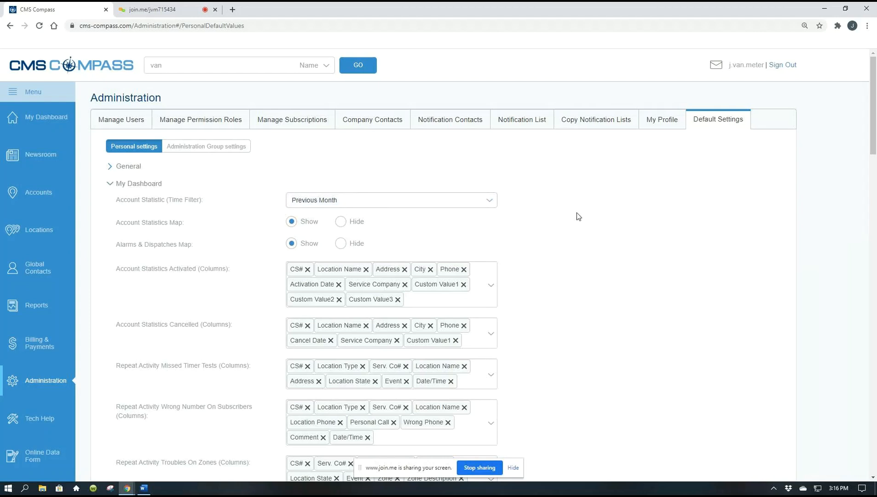
{"action": "scroll", "coordinate": [578, 217], "scroll_direction": "down", "scroll_amount": 1}
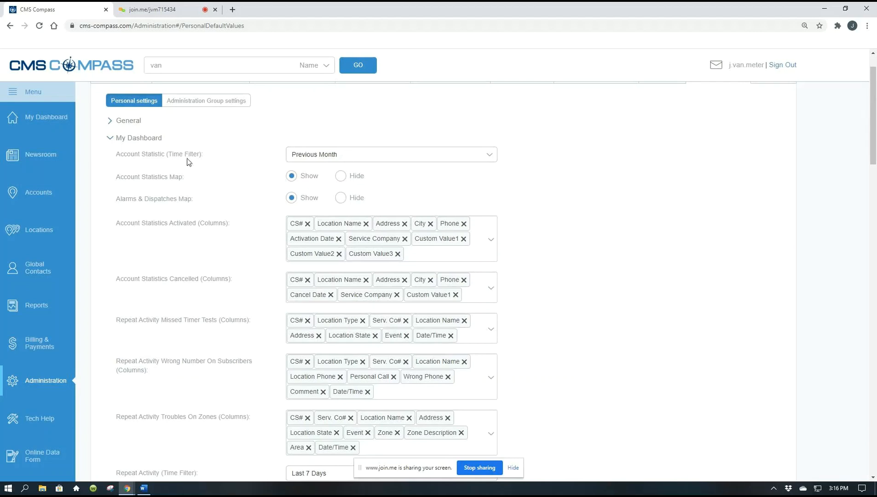
{"action": "left_click", "coordinate": [491, 156]}
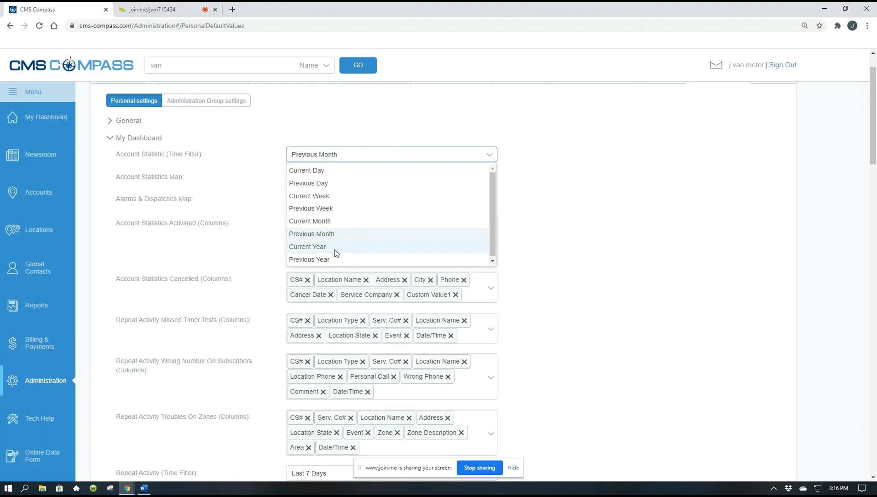
{"action": "left_click", "coordinate": [597, 230]}
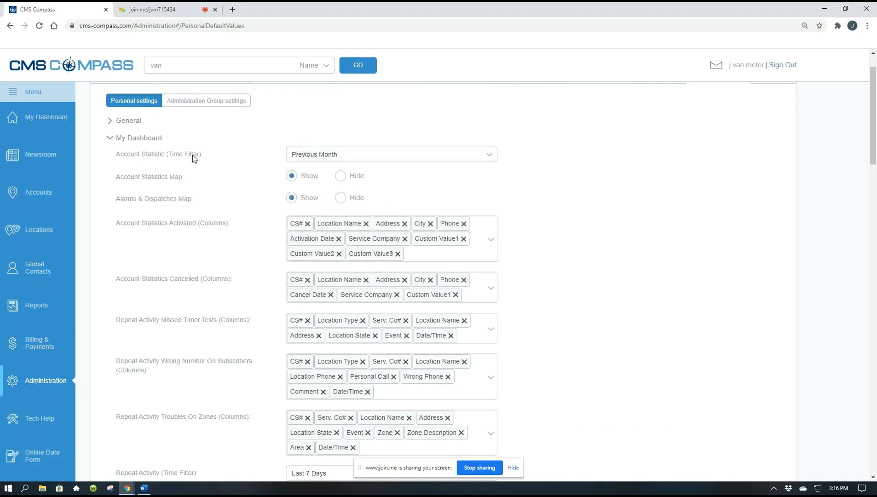
Step: Examine the column and time filter defaults listed for Account Statistics, Repeat Activity and Fire Activity under My Dashboard
{"action": "scroll", "coordinate": [635, 252], "scroll_direction": "down", "scroll_amount": 3}
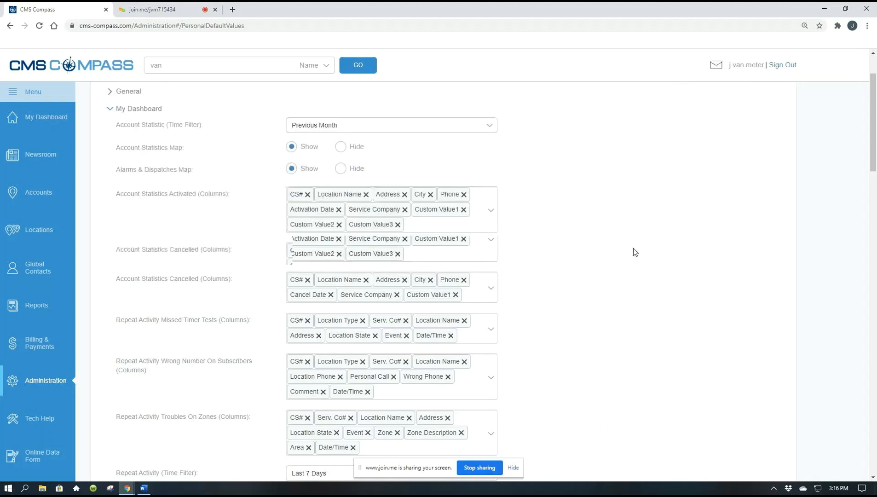
{"action": "scroll", "coordinate": [635, 253], "scroll_direction": "down", "scroll_amount": 2}
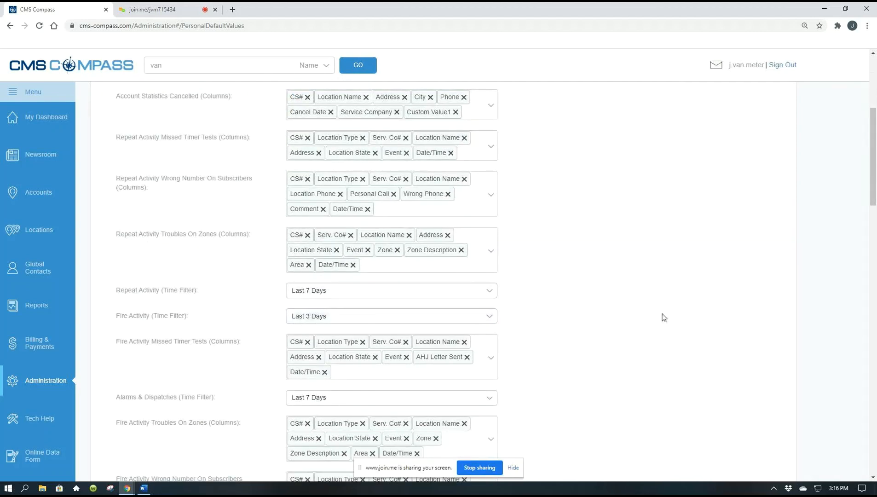
{"action": "scroll", "coordinate": [661, 317], "scroll_direction": "down", "scroll_amount": 1}
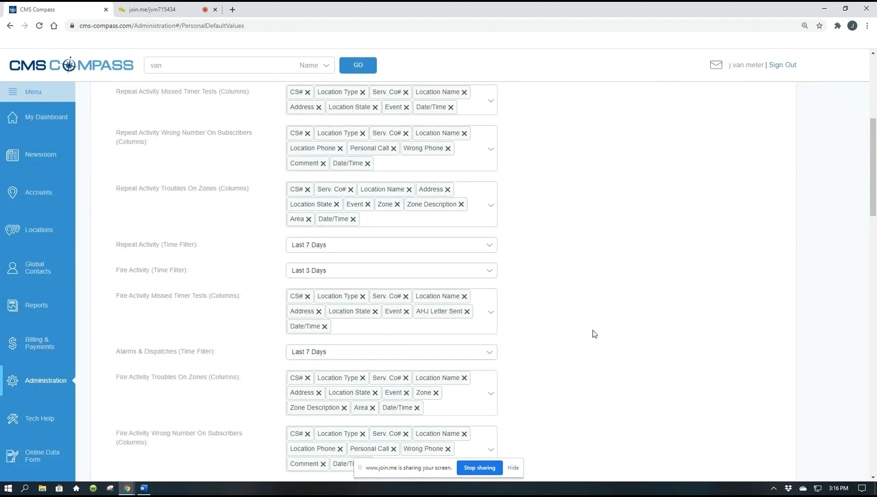
{"action": "scroll", "coordinate": [593, 330], "scroll_direction": "up", "scroll_amount": 5}
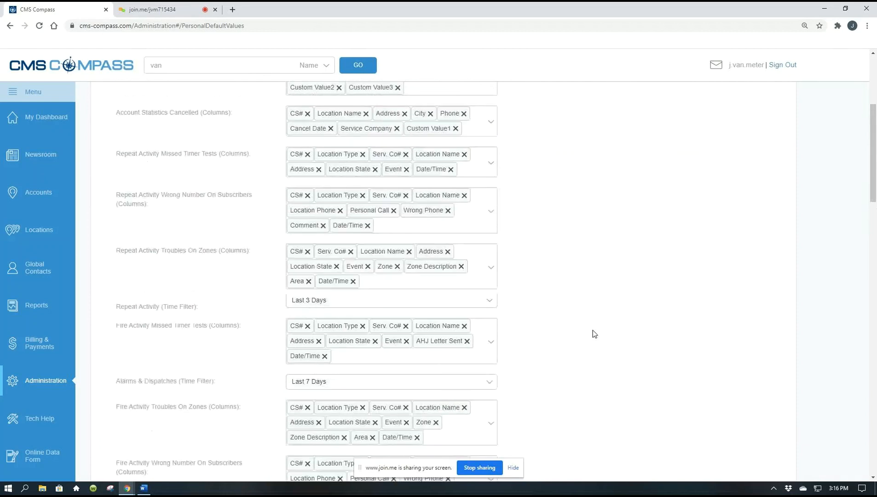
{"action": "scroll", "coordinate": [591, 328], "scroll_direction": "up", "scroll_amount": 1}
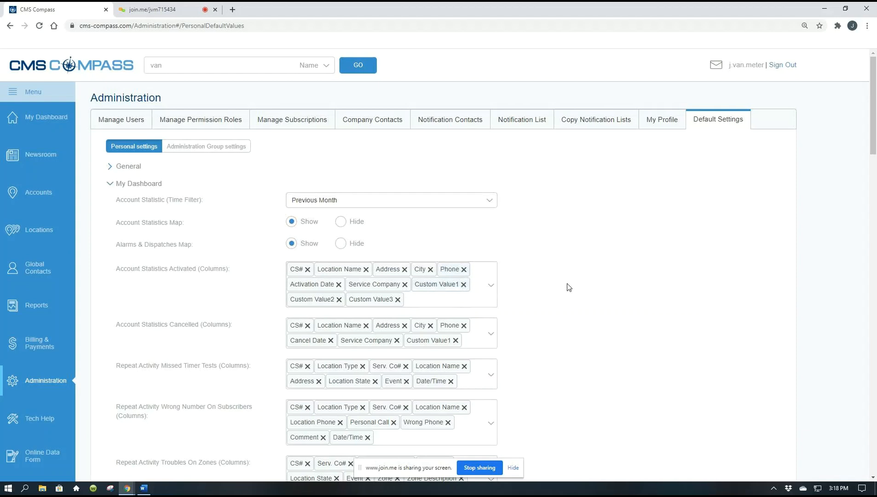
Step: Remove Custom Value3, Custom Value2 and Service Company from the Account Statistics Activated columns
{"action": "scroll", "coordinate": [571, 286], "scroll_direction": "down", "scroll_amount": 1}
{"action": "scroll", "coordinate": [569, 287], "scroll_direction": "down", "scroll_amount": 3}
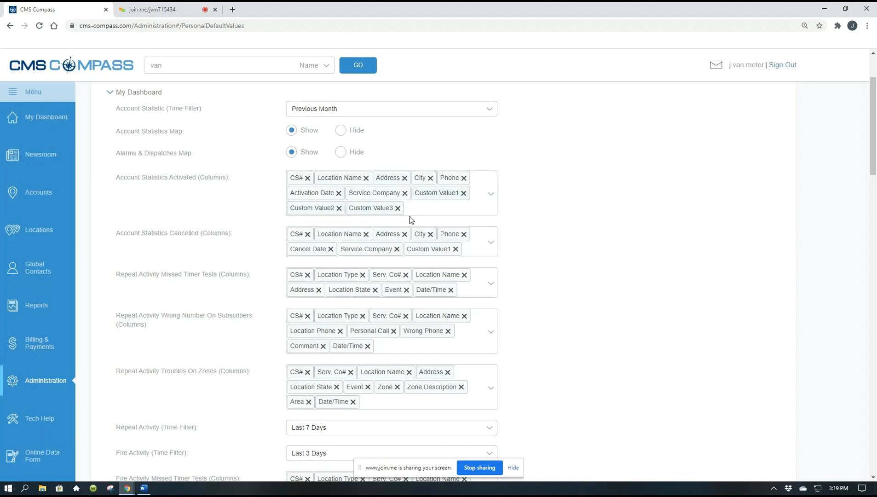
{"action": "left_click", "coordinate": [398, 209]}
{"action": "left_click", "coordinate": [339, 208]}
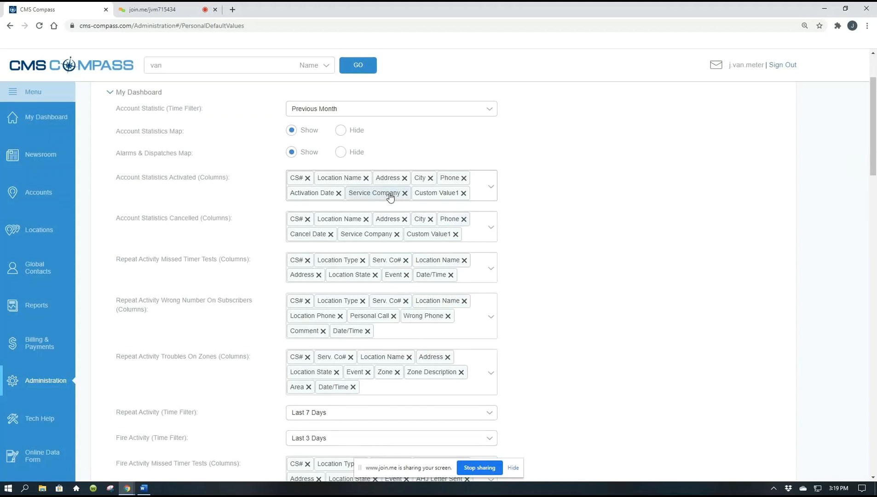
{"action": "left_click", "coordinate": [405, 193]}
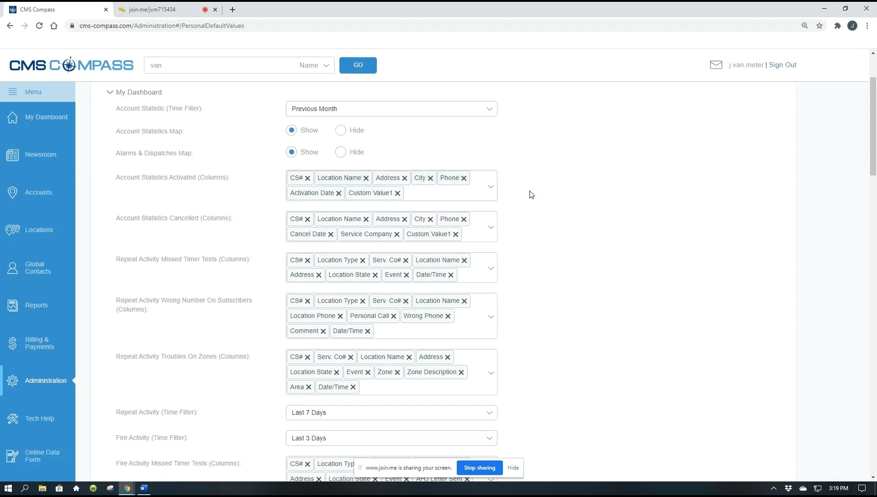
Step: Check which columns are available to add back to Account Statistics Activated, leaving the selection as it is
{"action": "left_click", "coordinate": [492, 190]}
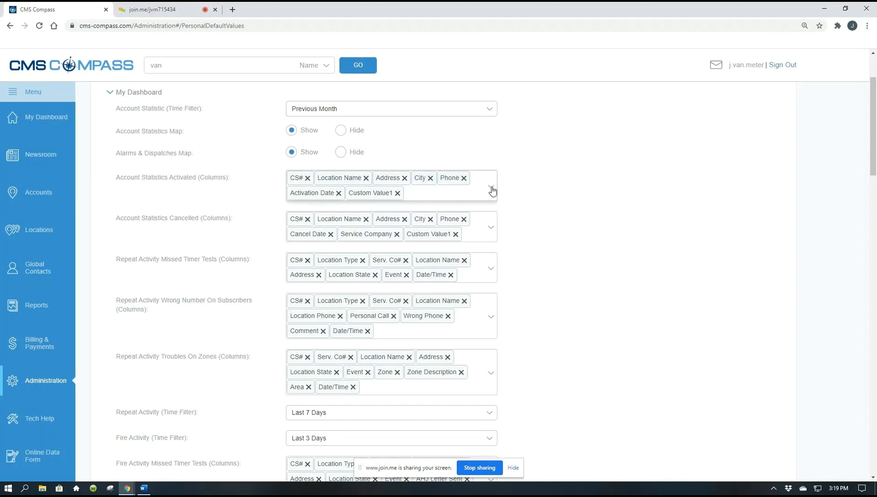
{"action": "scroll", "coordinate": [380, 249], "scroll_direction": "down", "scroll_amount": 2}
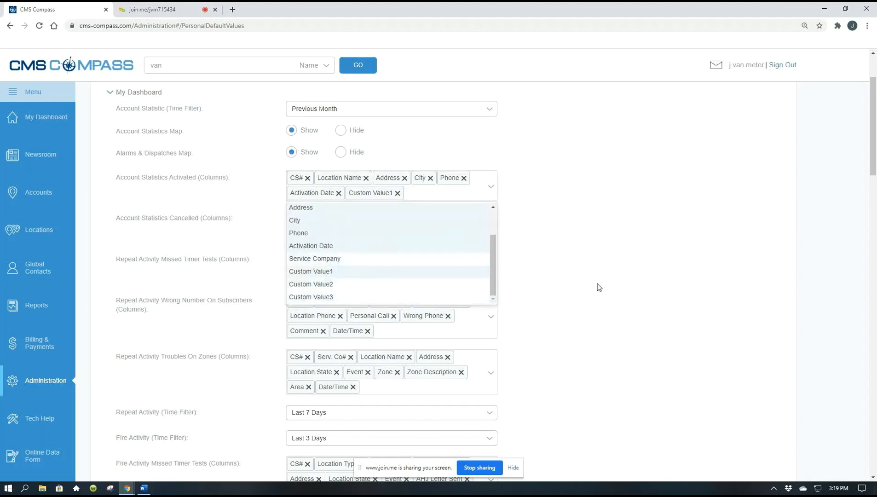
{"action": "left_click", "coordinate": [586, 270]}
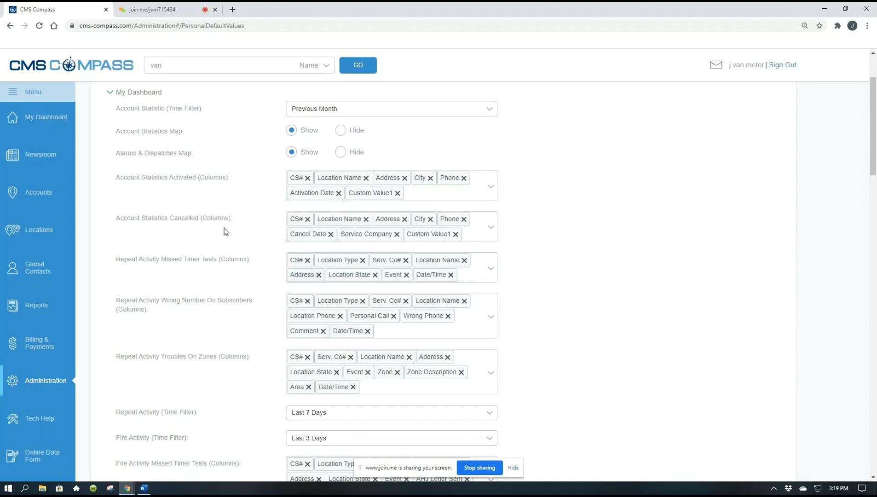
Step: Add the Active Date column to the Account Statistics Cancelled defaults
{"action": "left_click", "coordinate": [492, 227]}
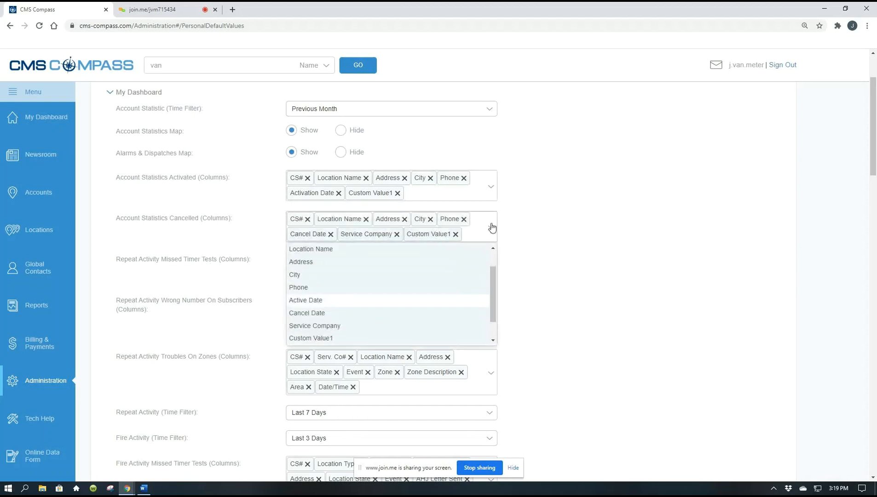
{"action": "left_click", "coordinate": [317, 304]}
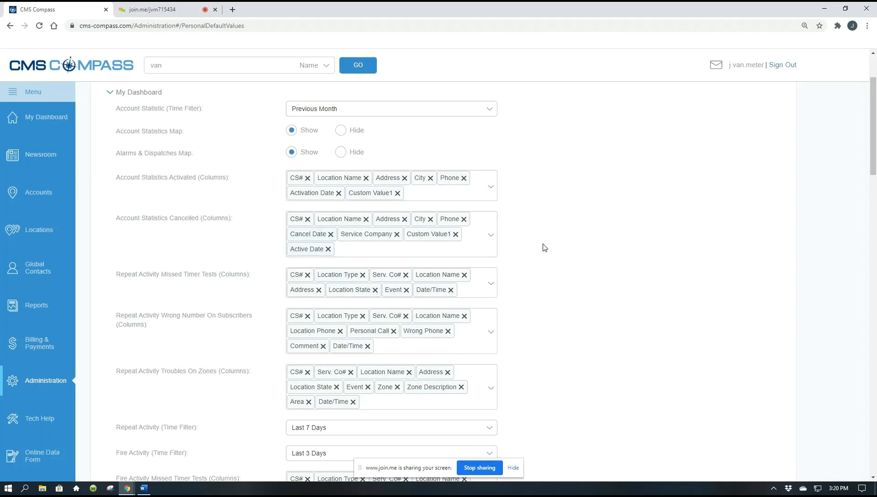
Step: Choose Last 7 Days as the default Repeat Activity time filter
{"action": "scroll", "coordinate": [543, 247], "scroll_direction": "down", "scroll_amount": 1}
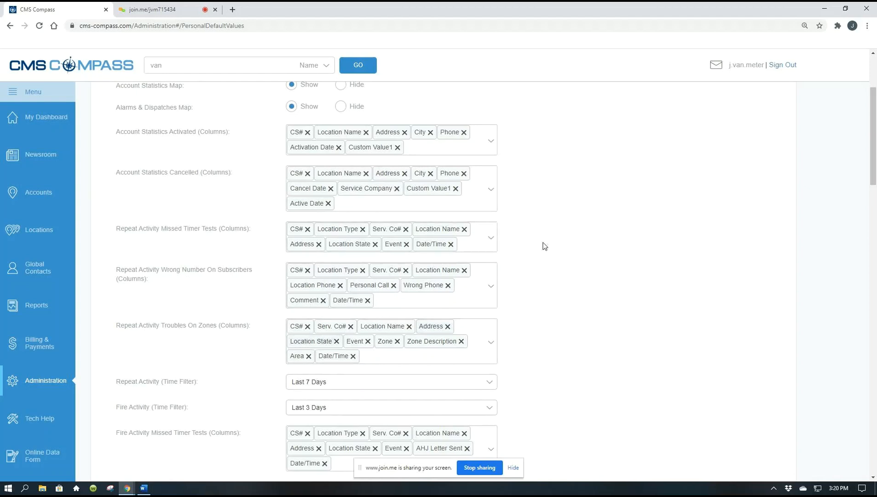
{"action": "scroll", "coordinate": [544, 247], "scroll_direction": "down", "scroll_amount": 3}
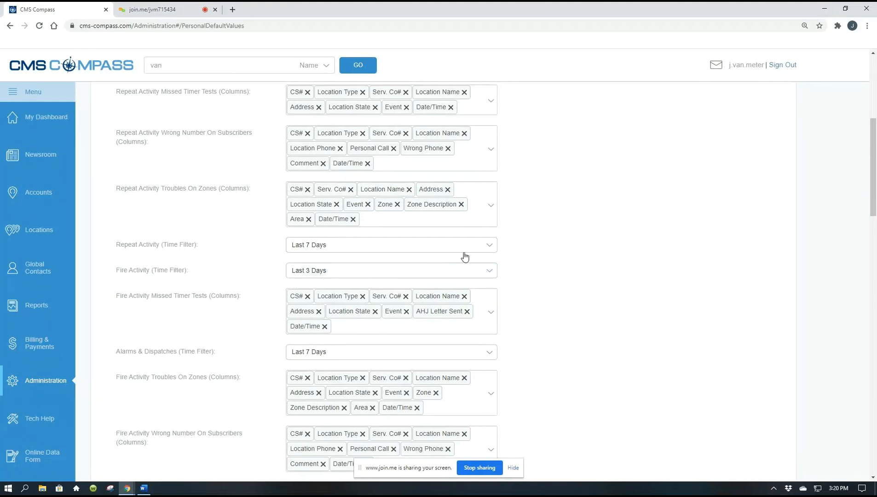
{"action": "left_click", "coordinate": [488, 248]}
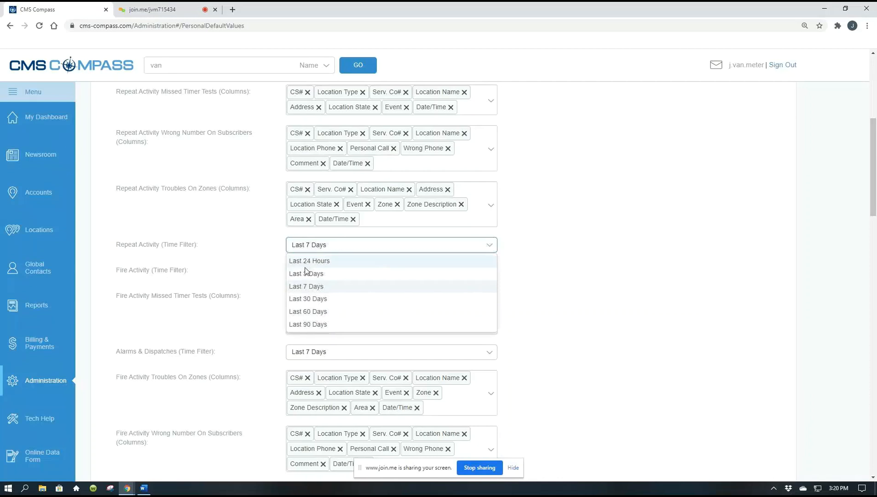
{"action": "left_click", "coordinate": [315, 286]}
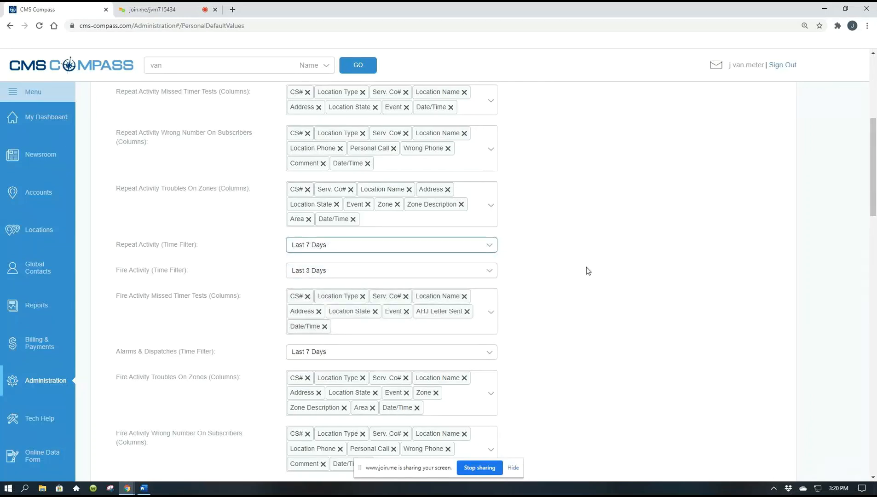
Step: Review the Fire Activity defaults and check the Service Request time filter choices, leaving the selection as it is
{"action": "scroll", "coordinate": [588, 270], "scroll_direction": "down", "scroll_amount": 2}
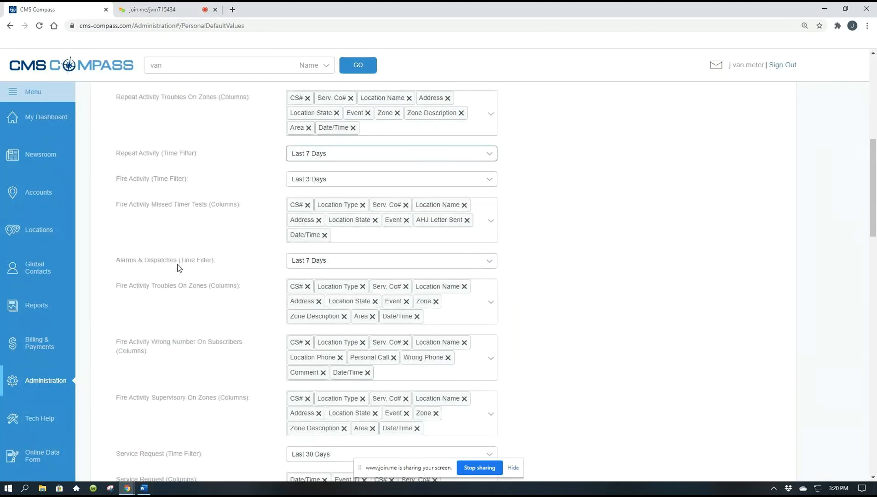
{"action": "scroll", "coordinate": [558, 278], "scroll_direction": "down", "scroll_amount": 1}
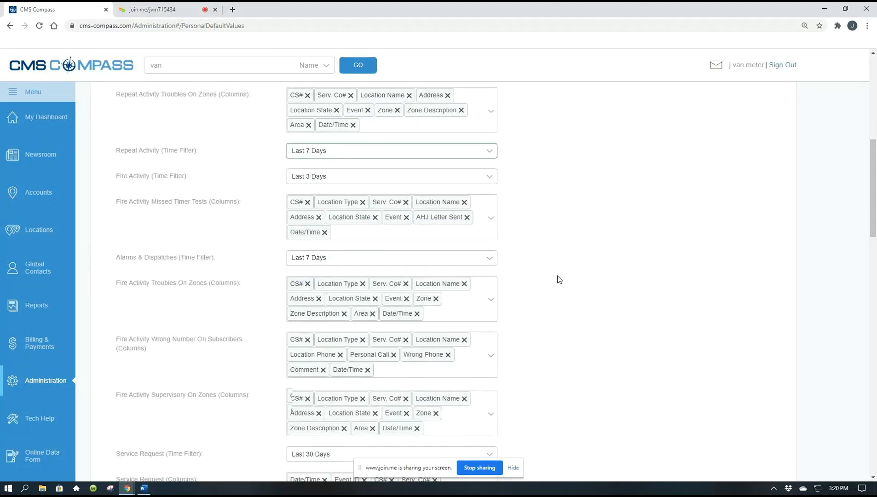
{"action": "scroll", "coordinate": [558, 279], "scroll_direction": "down", "scroll_amount": 1}
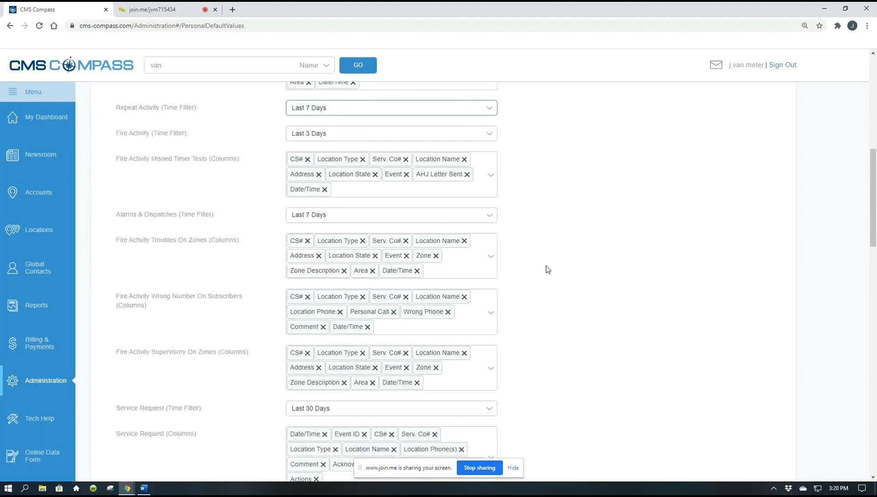
{"action": "scroll", "coordinate": [546, 270], "scroll_direction": "down", "scroll_amount": 1}
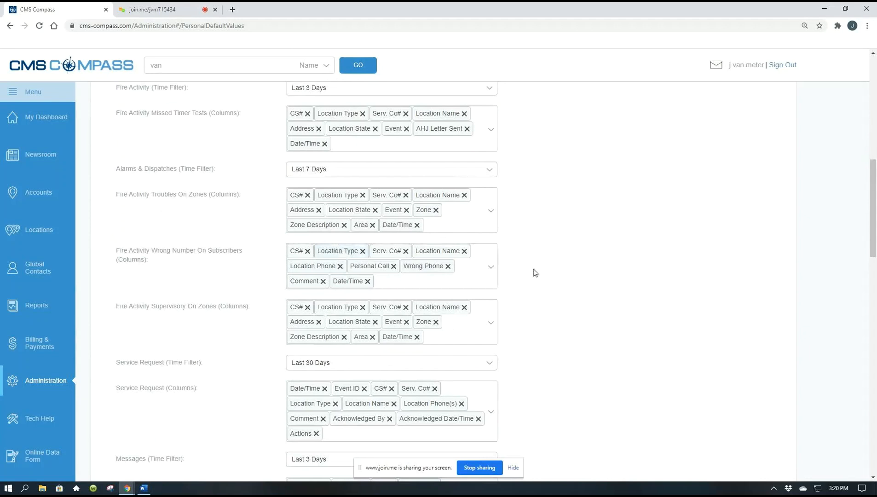
{"action": "scroll", "coordinate": [550, 272], "scroll_direction": "down", "scroll_amount": 2}
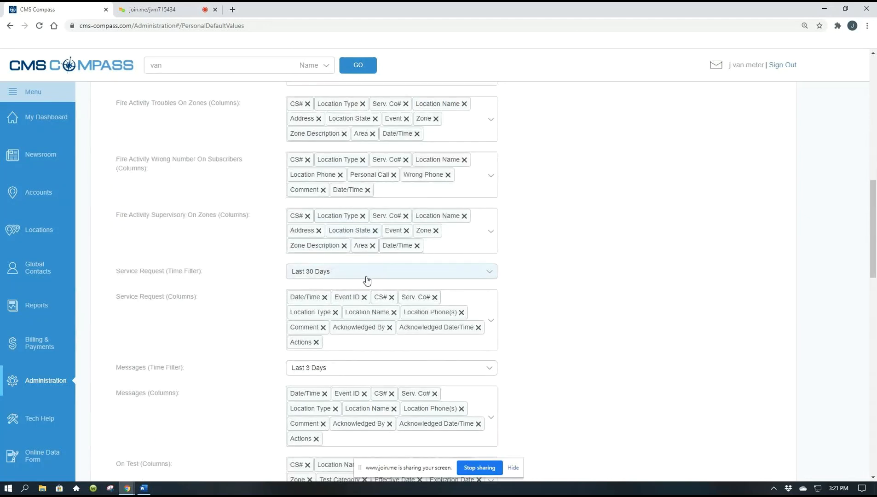
{"action": "left_click", "coordinate": [487, 275]}
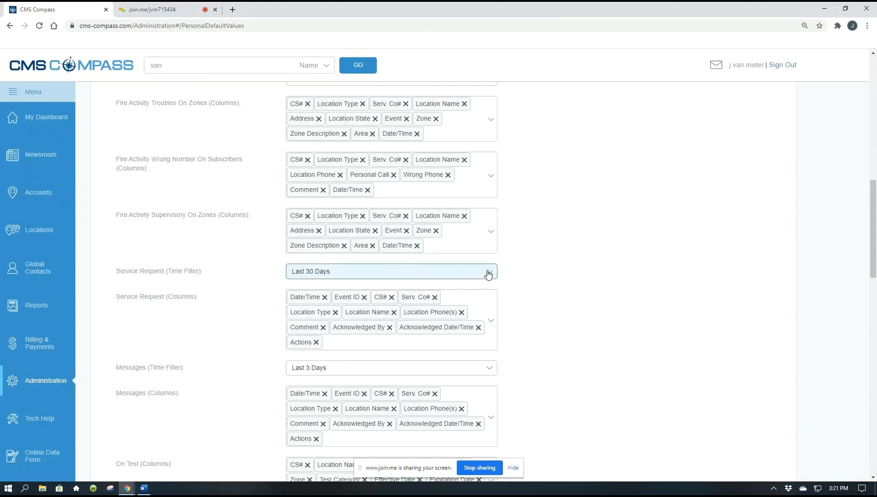
{"action": "left_click", "coordinate": [547, 305]}
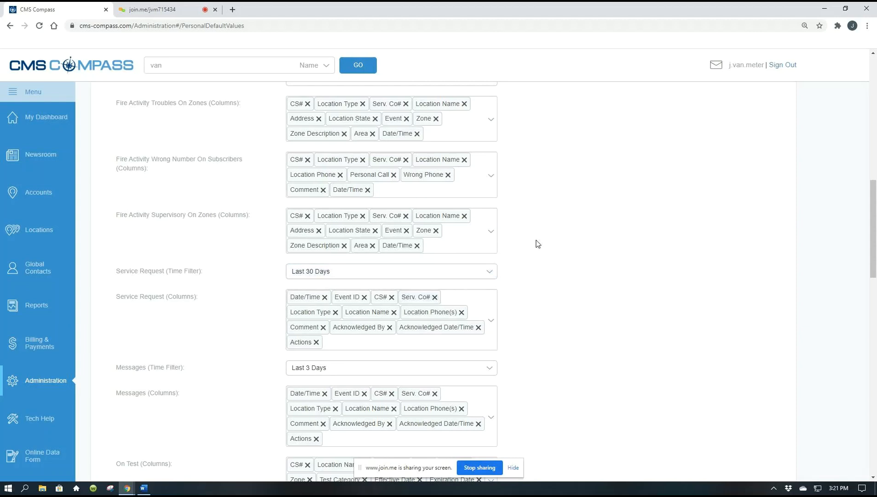
Step: Examine the My Dashboard defaults for Messages, On Test, Alarm Buffer, Show SRS, Alarms Details, Device Sunset and the SMS phone columns
{"action": "scroll", "coordinate": [537, 243], "scroll_direction": "down", "scroll_amount": 2}
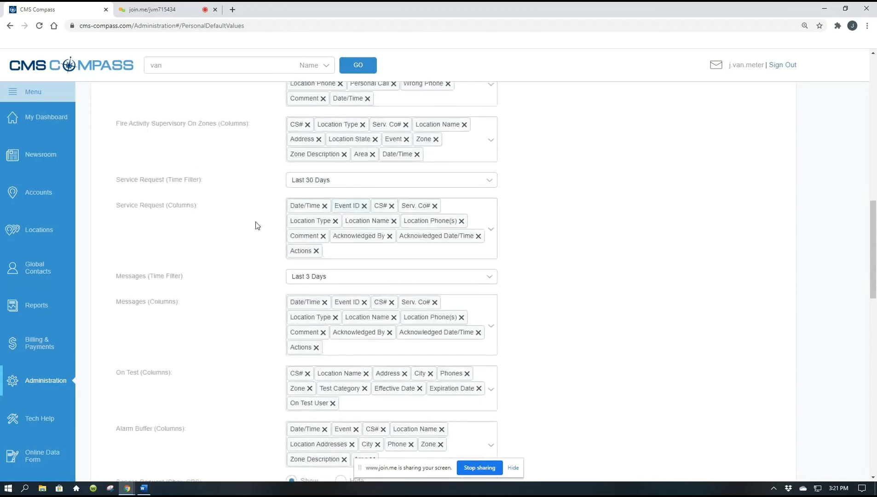
{"action": "scroll", "coordinate": [257, 226], "scroll_direction": "down", "scroll_amount": 3}
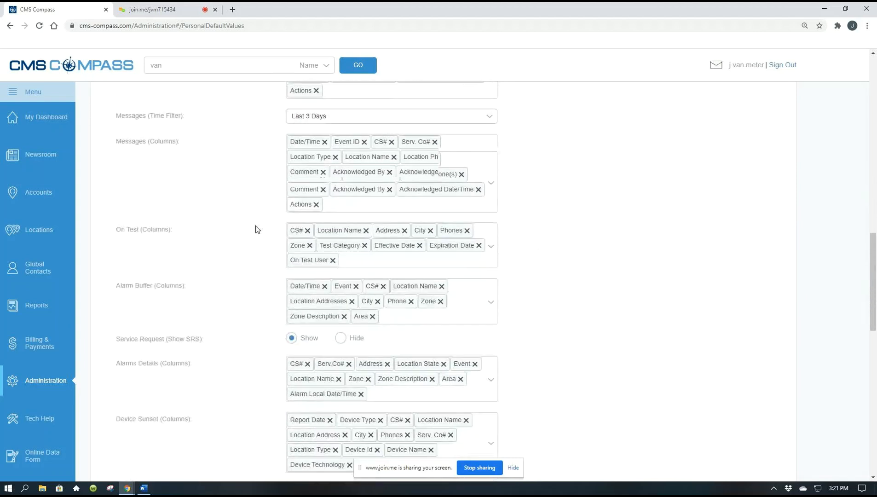
{"action": "scroll", "coordinate": [648, 257], "scroll_direction": "down", "scroll_amount": 3}
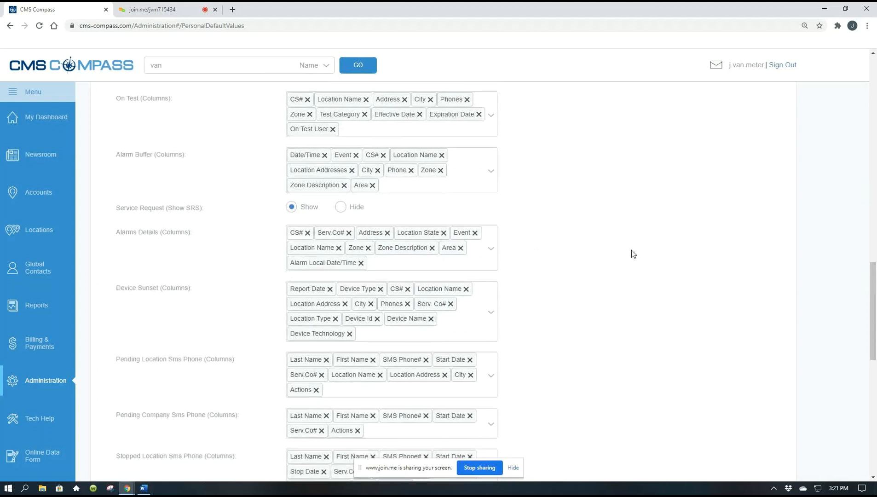
{"action": "scroll", "coordinate": [631, 251], "scroll_direction": "down", "scroll_amount": 1}
{"action": "scroll", "coordinate": [630, 253], "scroll_direction": "up", "scroll_amount": 2}
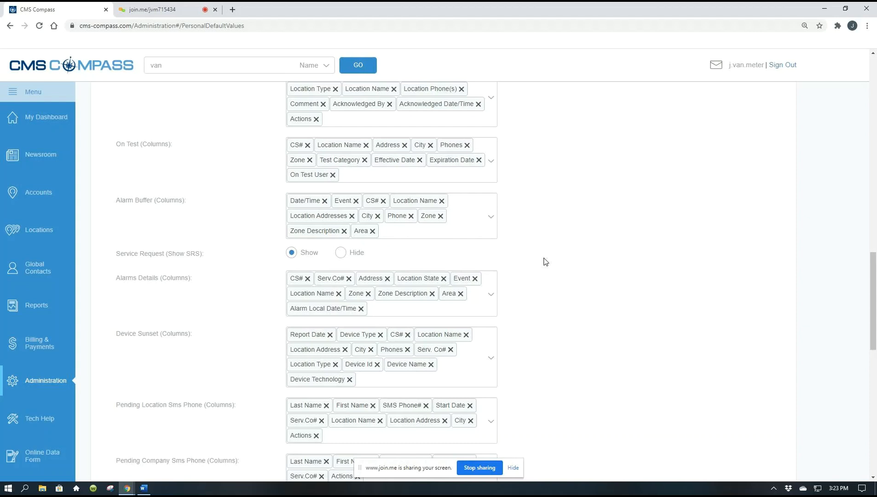
{"action": "scroll", "coordinate": [546, 261], "scroll_direction": "down", "scroll_amount": 1}
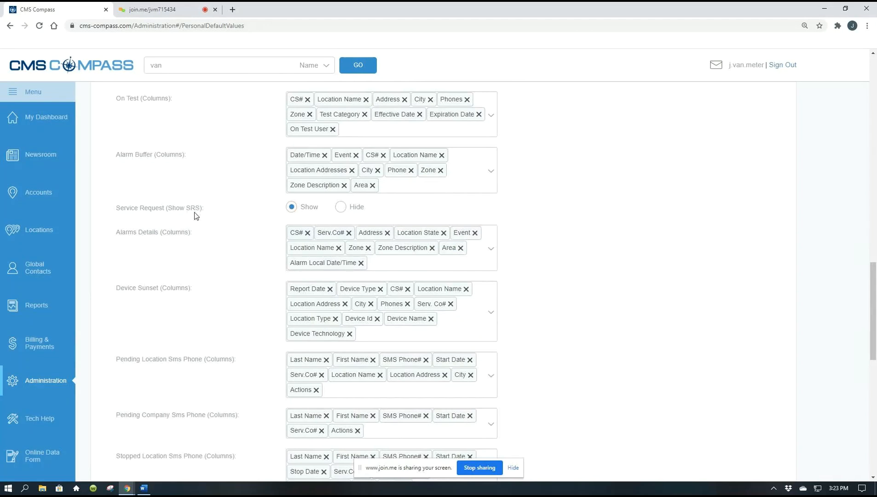
{"action": "scroll", "coordinate": [593, 252], "scroll_direction": "down", "scroll_amount": 1}
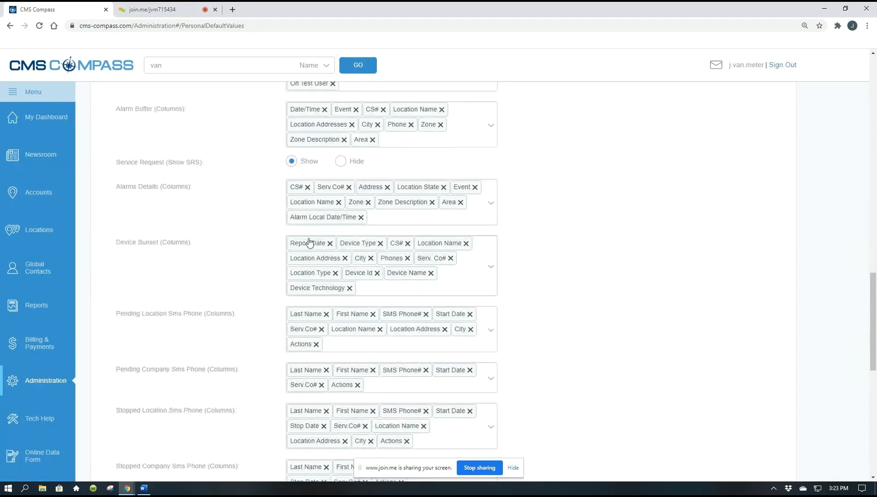
{"action": "scroll", "coordinate": [209, 231], "scroll_direction": "down", "scroll_amount": 1}
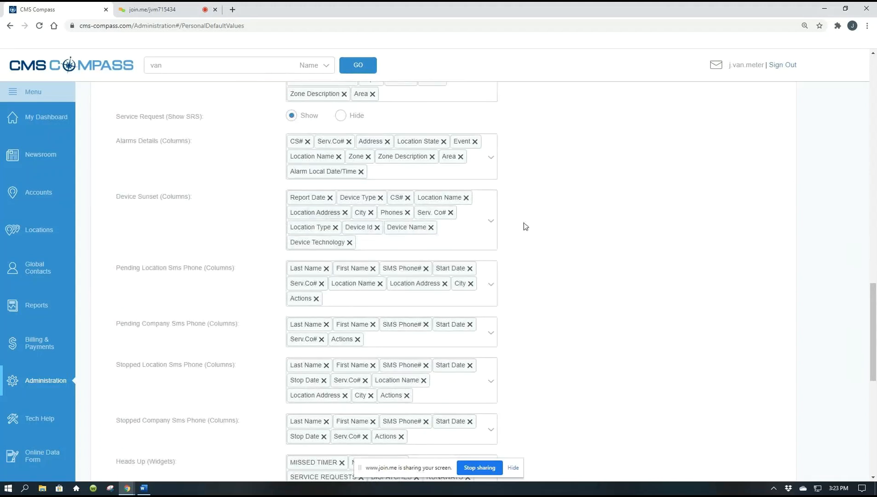
{"action": "scroll", "coordinate": [524, 223], "scroll_direction": "down", "scroll_amount": 2}
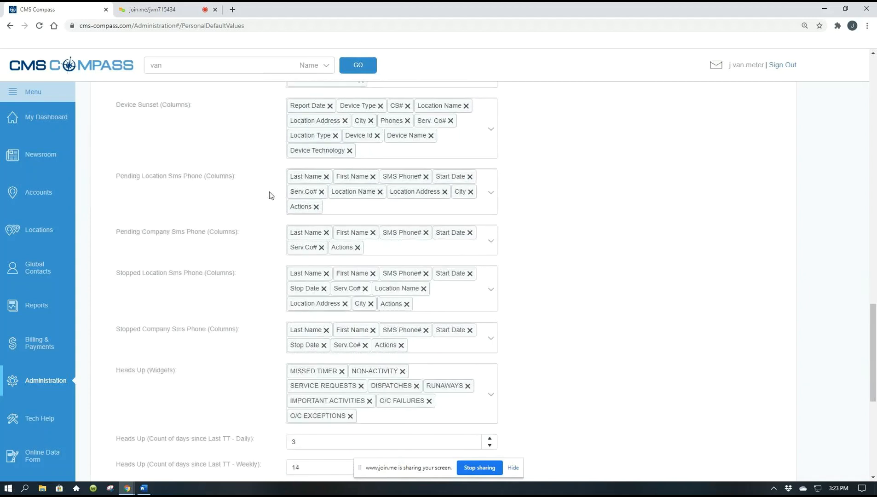
Step: Remove O/C Exceptions, O/C Failures, Dispatches and Important Activities from the Heads Up widgets
{"action": "scroll", "coordinate": [618, 269], "scroll_direction": "down", "scroll_amount": 1}
{"action": "scroll", "coordinate": [618, 269], "scroll_direction": "down", "scroll_amount": 2}
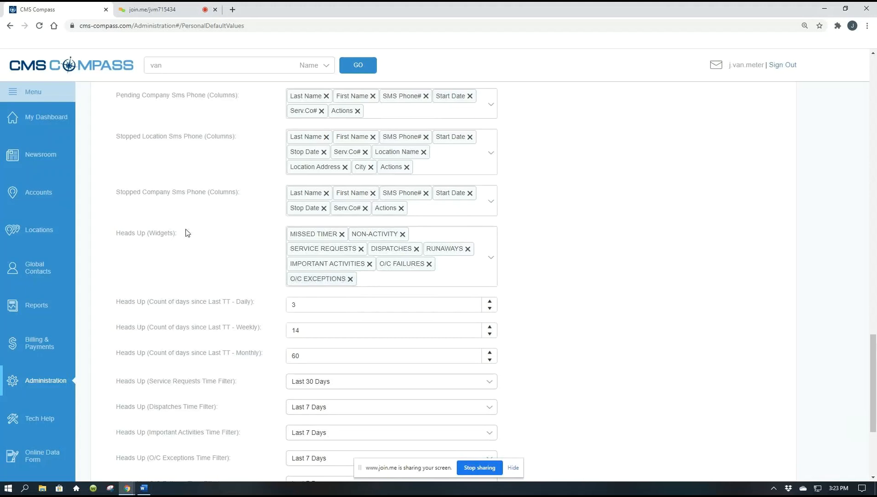
{"action": "left_click", "coordinate": [350, 280]}
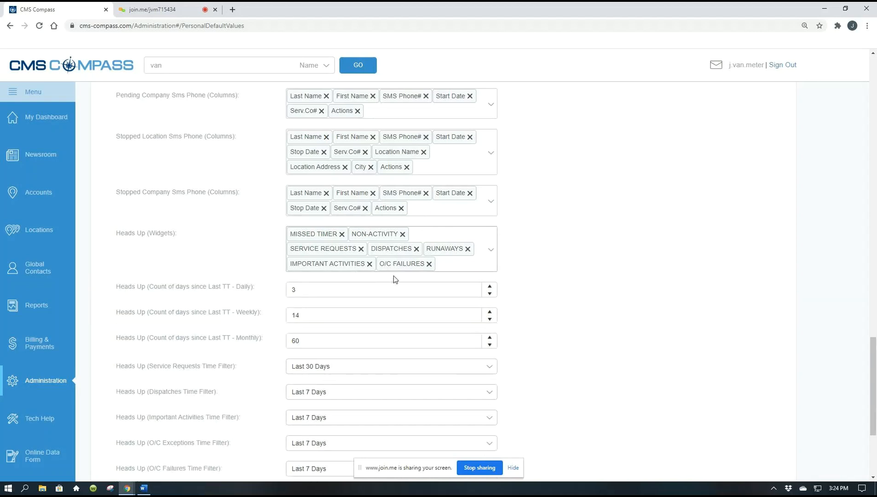
{"action": "left_click", "coordinate": [429, 264]}
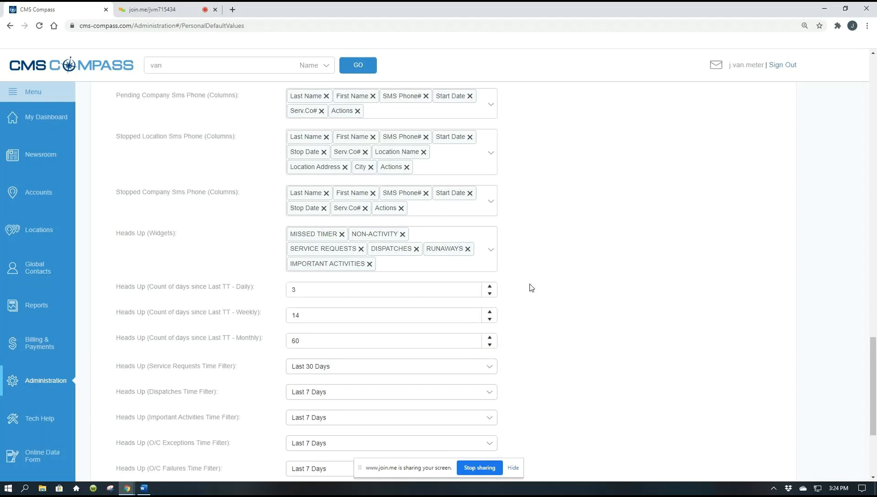
{"action": "left_click", "coordinate": [416, 249]}
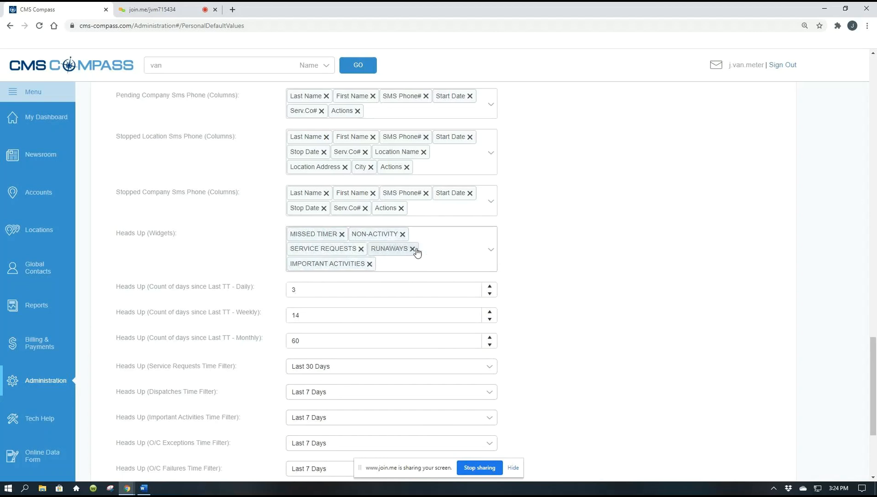
{"action": "left_click", "coordinate": [369, 264]}
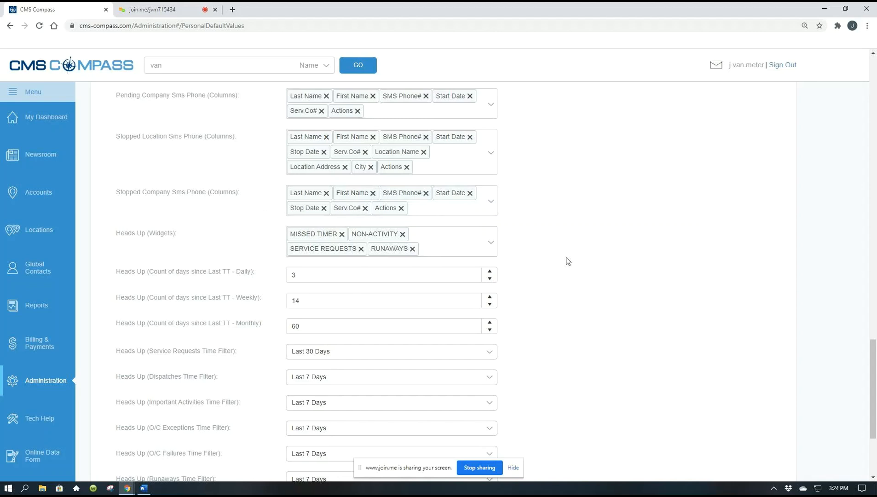
Step: Set the Heads Up count of days since last TT to 1 for Daily and 16 for Weekly
{"action": "scroll", "coordinate": [569, 258], "scroll_direction": "down", "scroll_amount": 1}
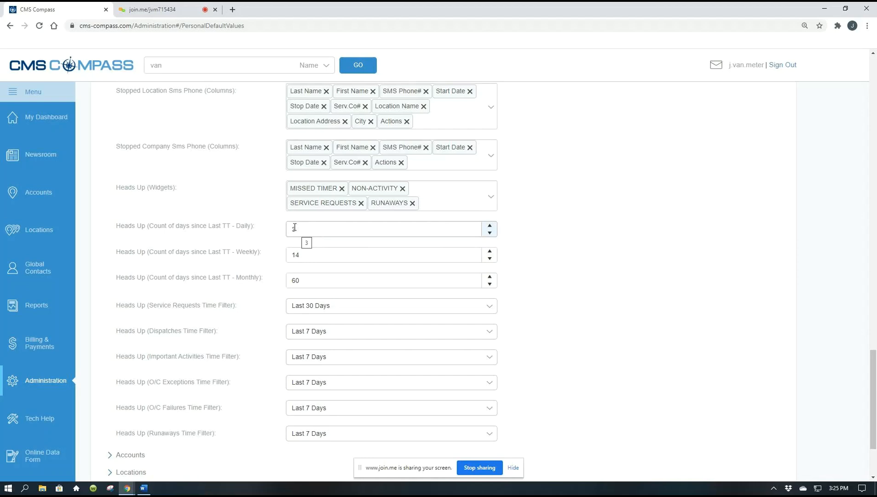
{"action": "left_click", "coordinate": [293, 253]}
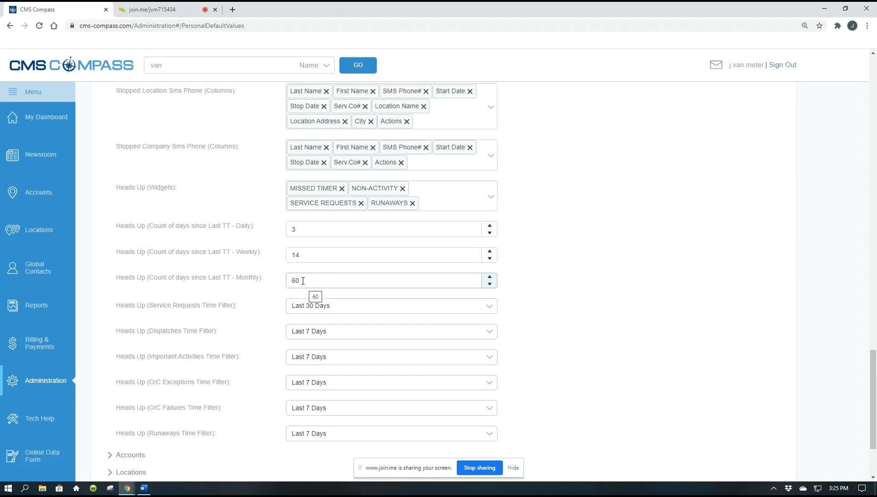
{"action": "left_click", "coordinate": [491, 234]}
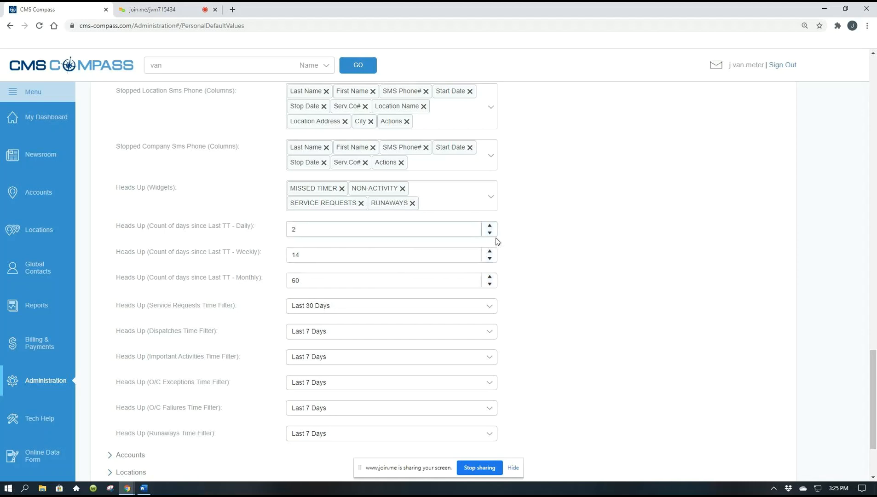
{"action": "left_click", "coordinate": [490, 233]}
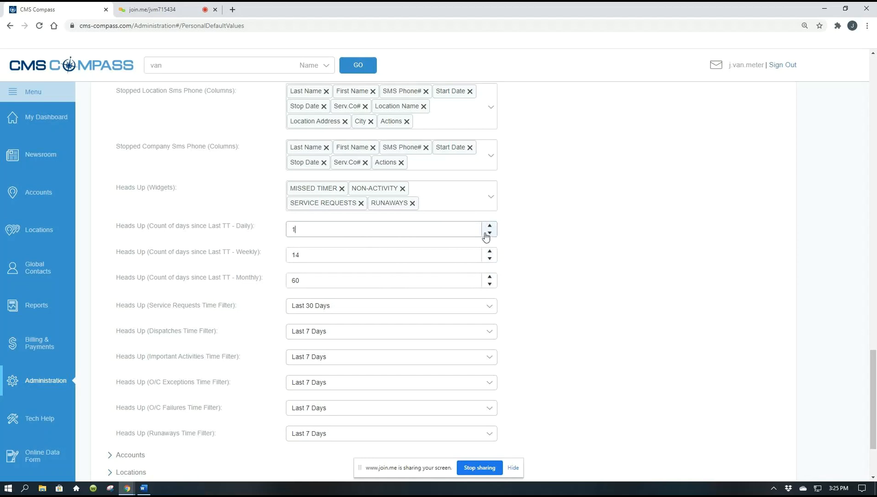
{"action": "left_click", "coordinate": [489, 259]}
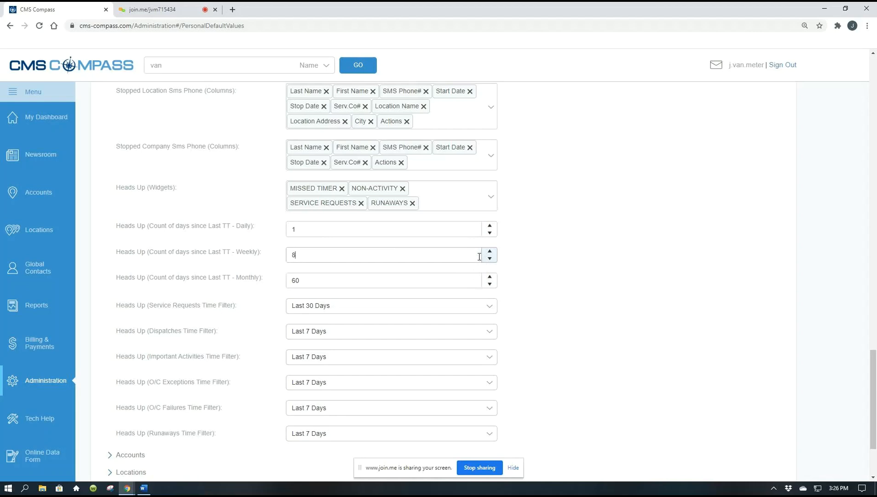
{"action": "left_click", "coordinate": [490, 253]}
{"action": "left_click", "coordinate": [490, 253]}
{"action": "left_click", "coordinate": [303, 232]}
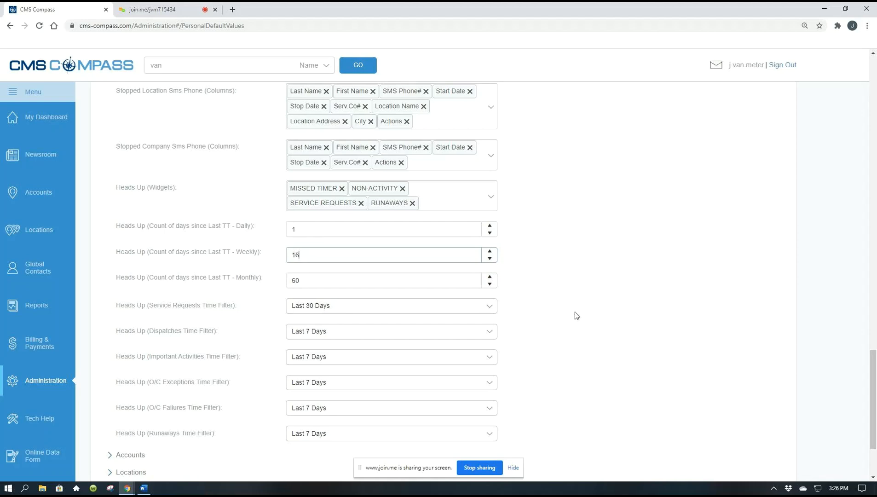
Step: Check the time filter choices for Heads Up Runaways, leaving the selection as it is
{"action": "scroll", "coordinate": [561, 335], "scroll_direction": "down", "scroll_amount": 1}
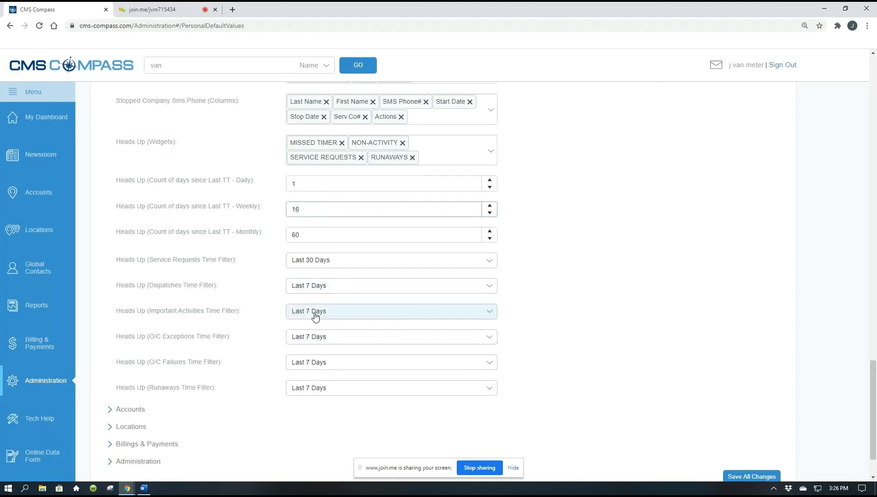
{"action": "scroll", "coordinate": [585, 329], "scroll_direction": "down", "scroll_amount": 2}
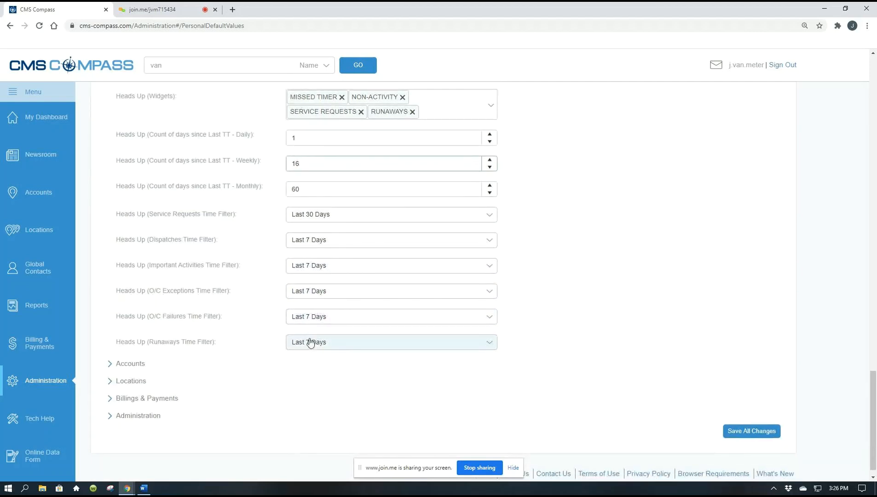
{"action": "left_click", "coordinate": [491, 345]}
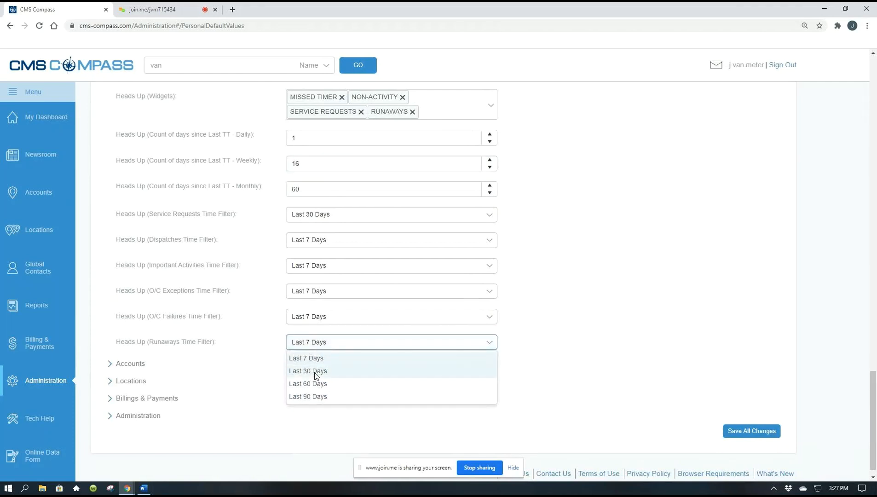
{"action": "left_click", "coordinate": [578, 357]}
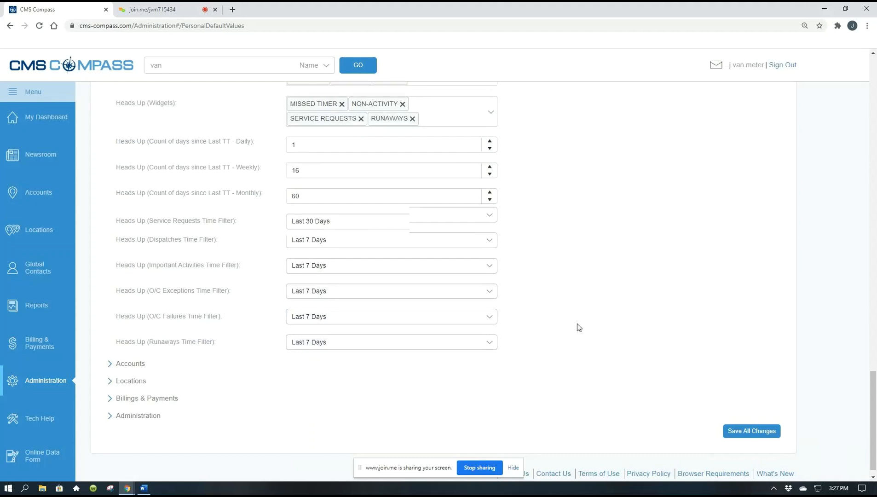
Step: Collapse the My Dashboard defaults and check the Show Canceled Accounts default under Accounts
{"action": "scroll", "coordinate": [578, 323], "scroll_direction": "up", "scroll_amount": 10}
{"action": "scroll", "coordinate": [568, 313], "scroll_direction": "up", "scroll_amount": 15}
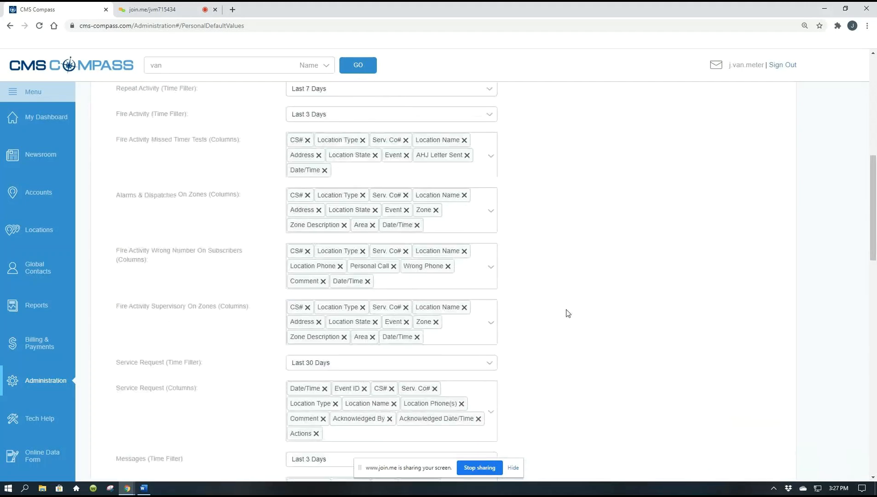
{"action": "scroll", "coordinate": [568, 313], "scroll_direction": "up", "scroll_amount": 4}
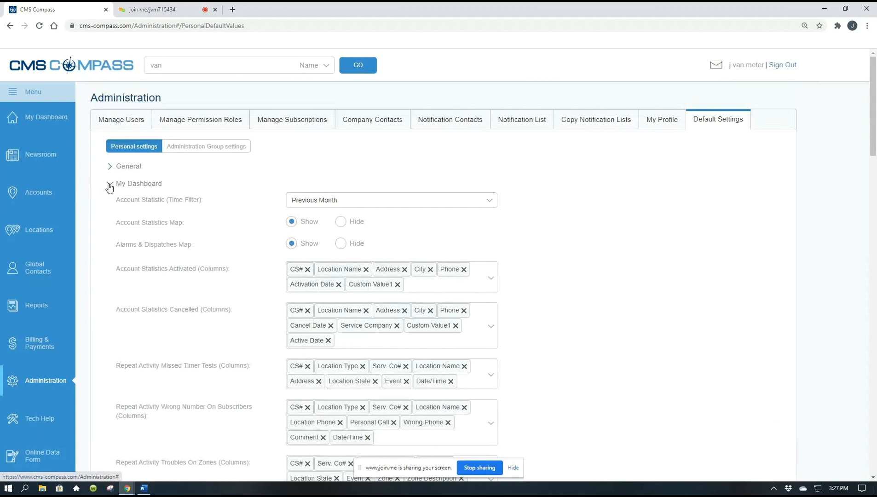
{"action": "left_click", "coordinate": [110, 185]}
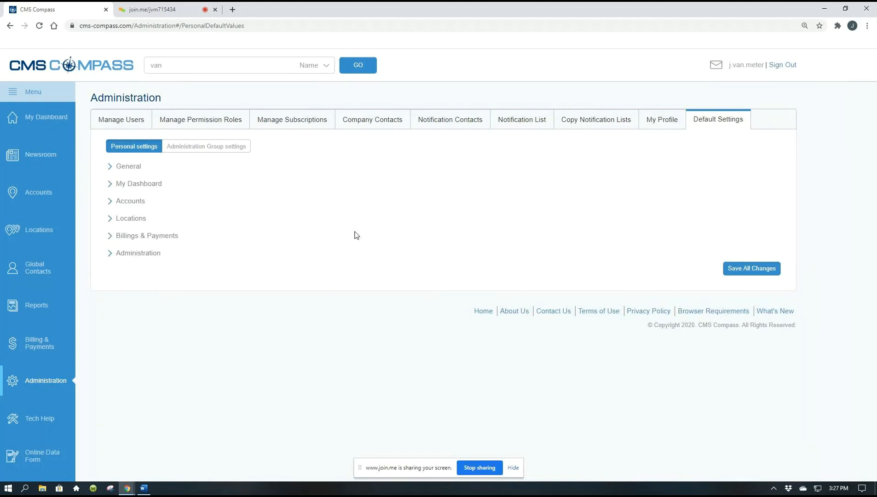
{"action": "left_click", "coordinate": [110, 202]}
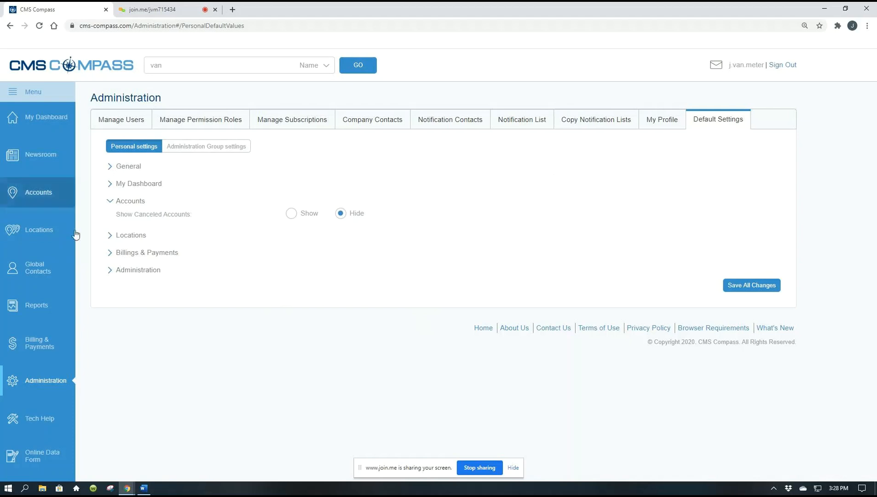
{"action": "left_click", "coordinate": [110, 201]}
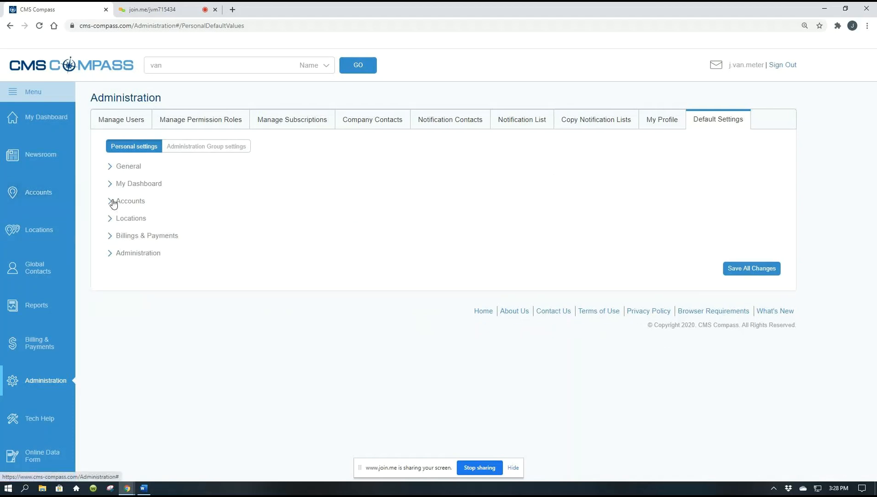
Step: Open the Locations defaults and check the Items Per Page choices for Location Activity, leaving the selection as it is
{"action": "left_click", "coordinate": [109, 218]}
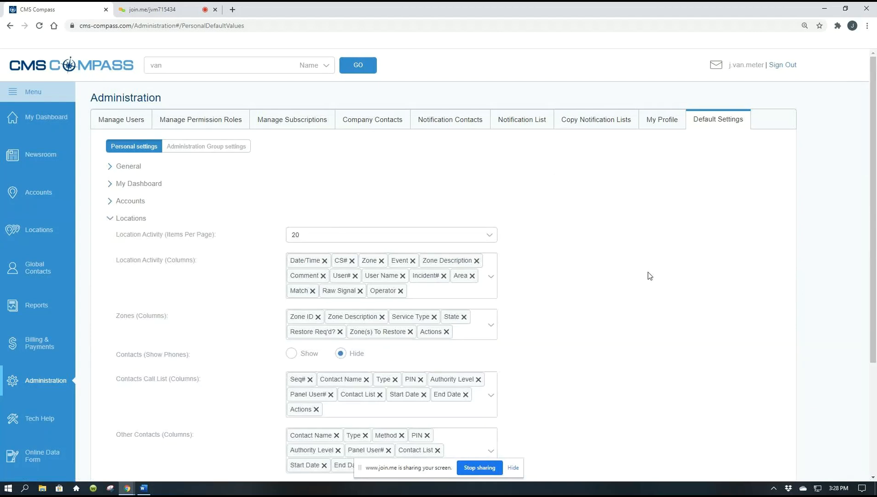
{"action": "scroll", "coordinate": [648, 273], "scroll_direction": "down", "scroll_amount": 1}
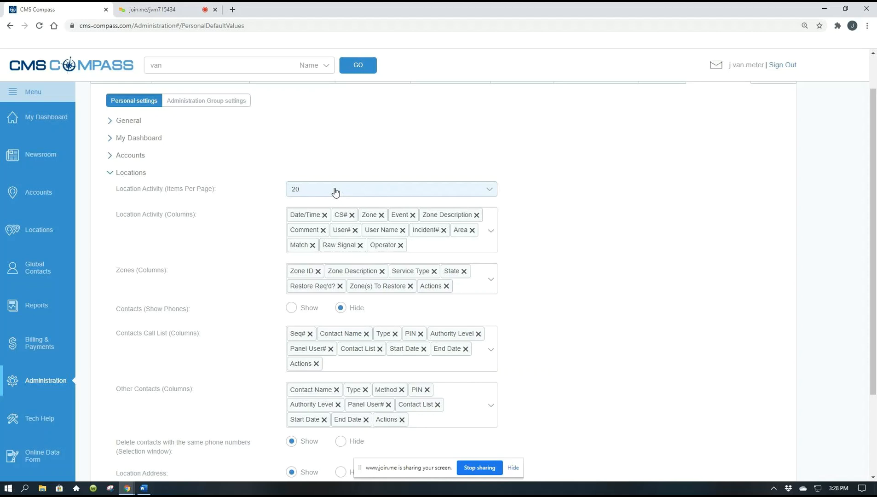
{"action": "left_click", "coordinate": [490, 191]}
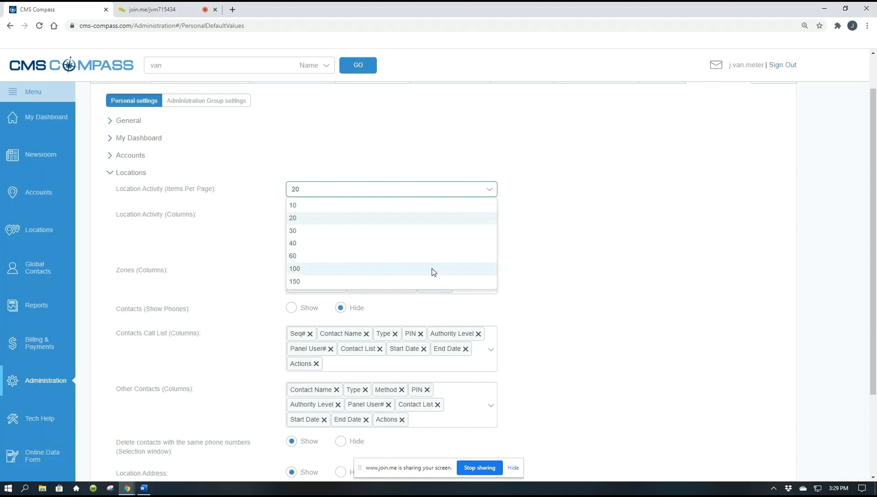
{"action": "left_click", "coordinate": [538, 287]}
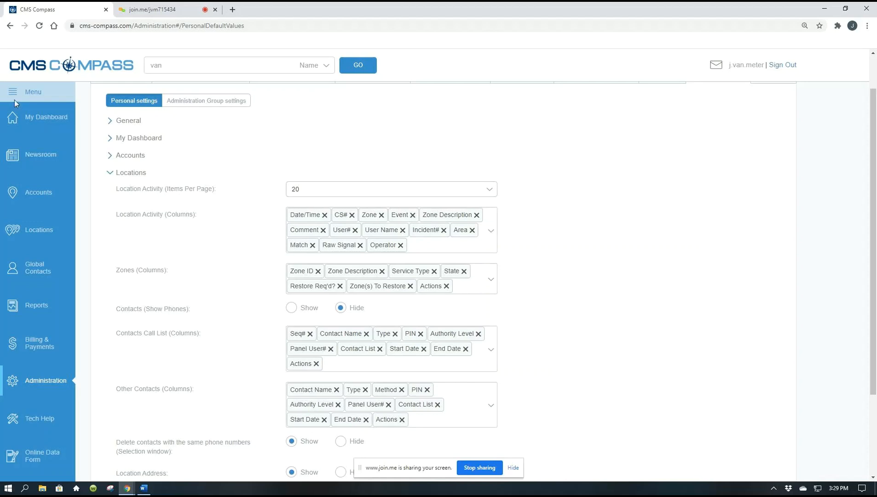
Step: Go to the Locations page and examine the Location Activity list of Hertz Donut & Coffee Shop, including its columns and items per page
{"action": "left_click", "coordinate": [45, 194]}
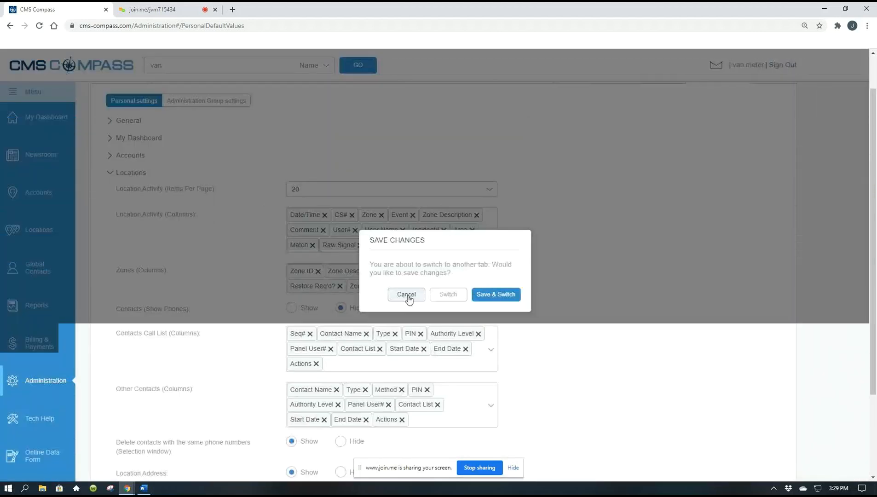
{"action": "left_click", "coordinate": [406, 295]}
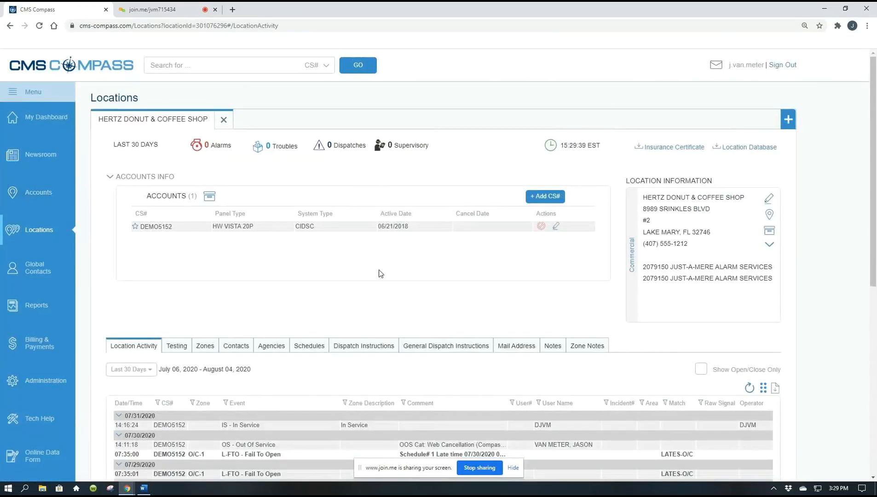
{"action": "scroll", "coordinate": [381, 274], "scroll_direction": "down", "scroll_amount": 1}
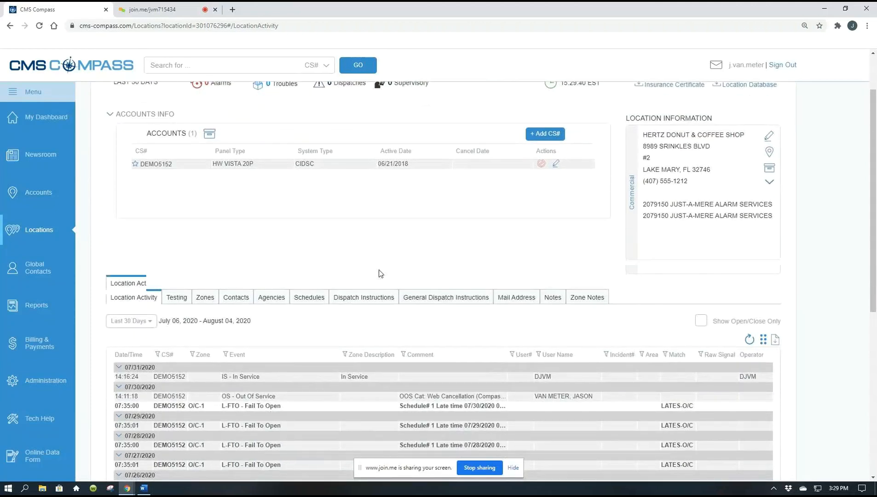
{"action": "scroll", "coordinate": [380, 273], "scroll_direction": "down", "scroll_amount": 7}
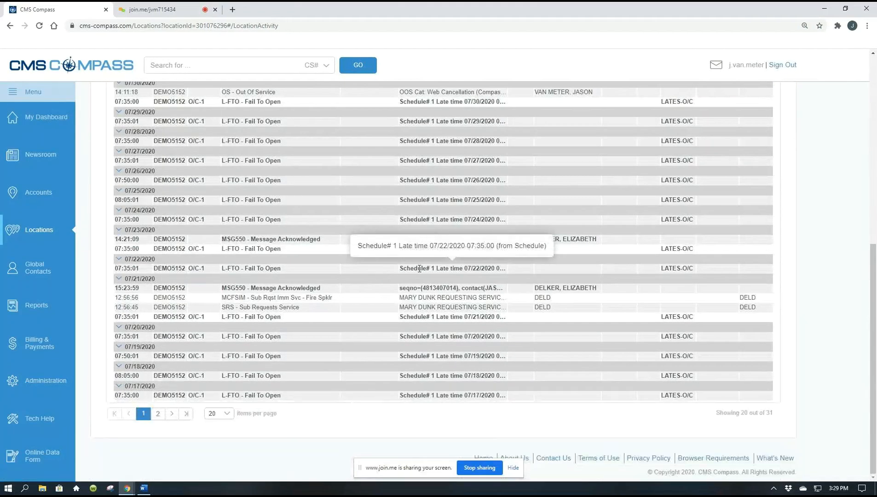
{"action": "scroll", "coordinate": [442, 282], "scroll_direction": "up", "scroll_amount": 2}
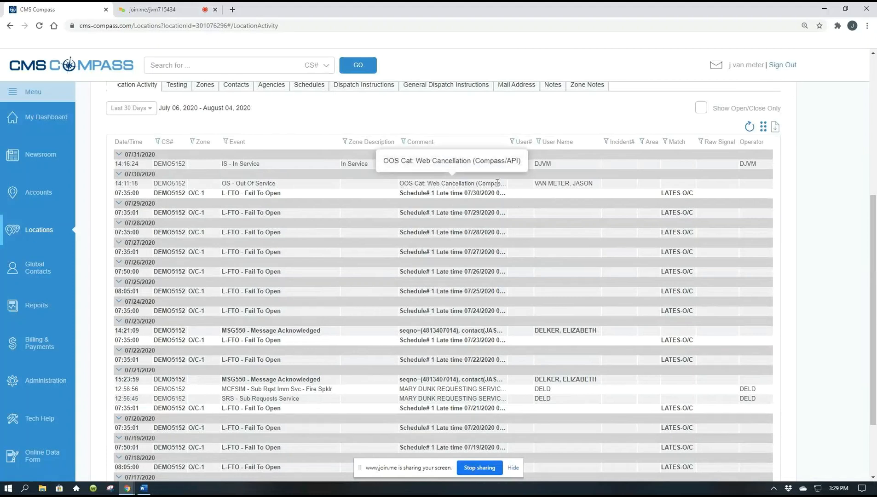
{"action": "scroll", "coordinate": [497, 183], "scroll_direction": "down", "scroll_amount": 2}
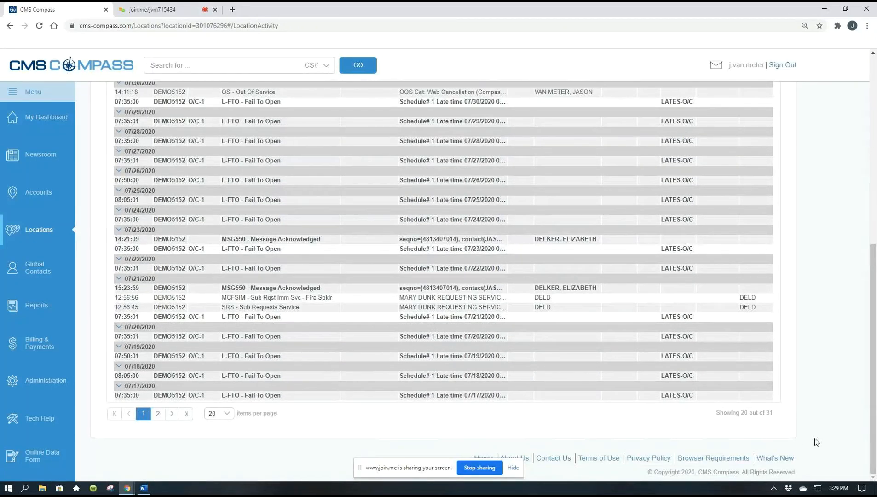
{"action": "scroll", "coordinate": [808, 442], "scroll_direction": "up", "scroll_amount": 3}
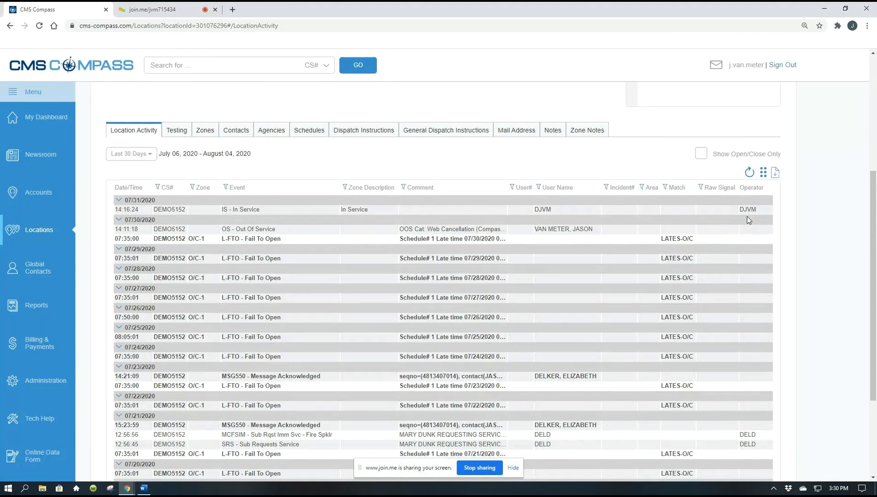
{"action": "scroll", "coordinate": [747, 219], "scroll_direction": "down", "scroll_amount": 1}
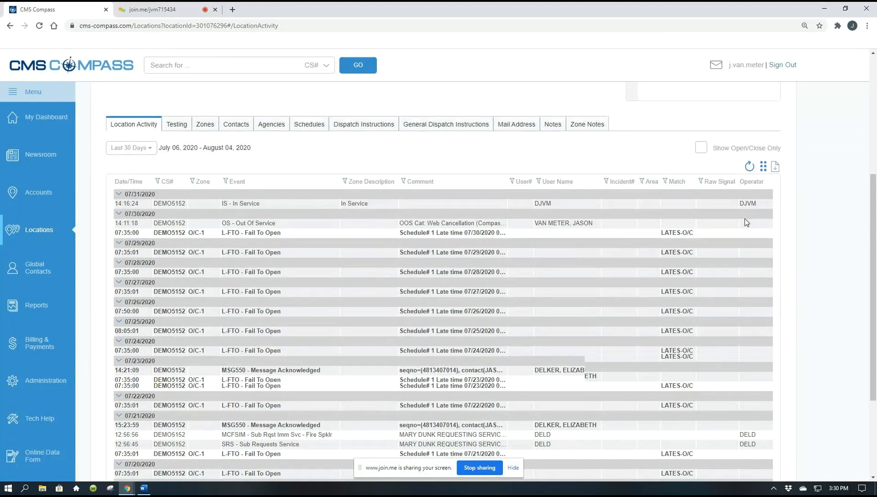
{"action": "scroll", "coordinate": [747, 223], "scroll_direction": "down", "scroll_amount": 2}
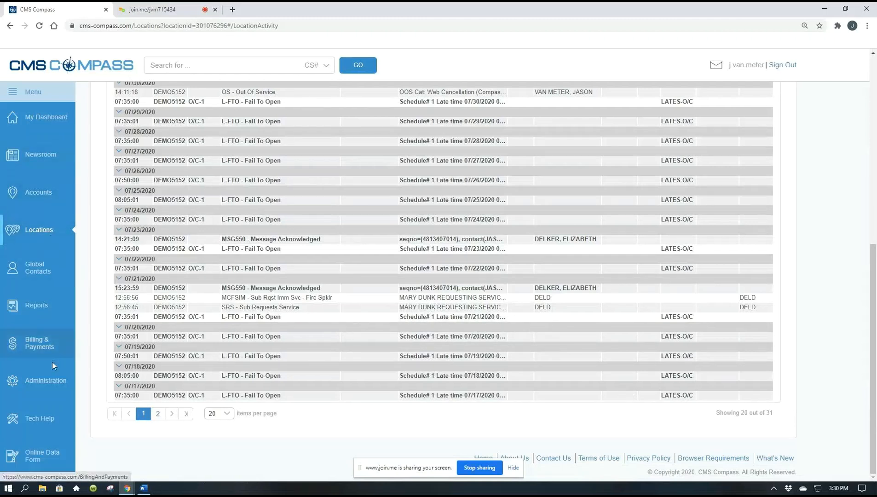
Step: Return to the Locations section of the personal default settings and review the Items Per Page choices for Location Activity
{"action": "left_click", "coordinate": [38, 386]}
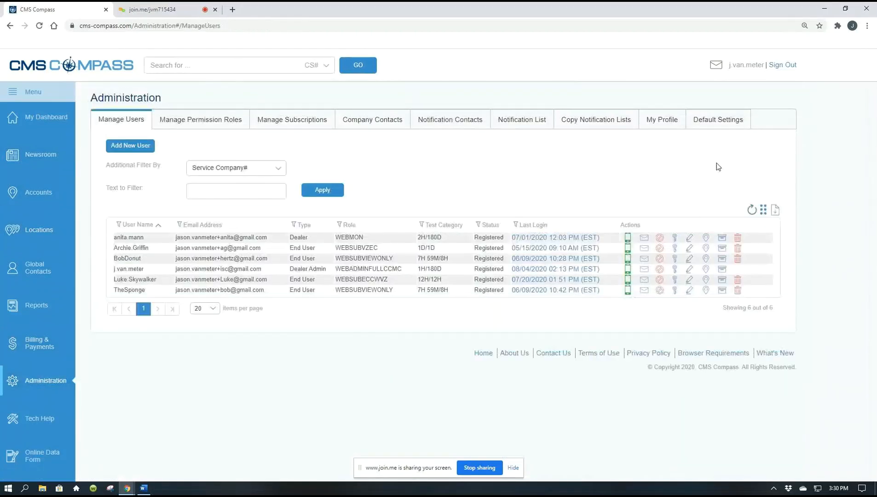
{"action": "left_click", "coordinate": [718, 119]}
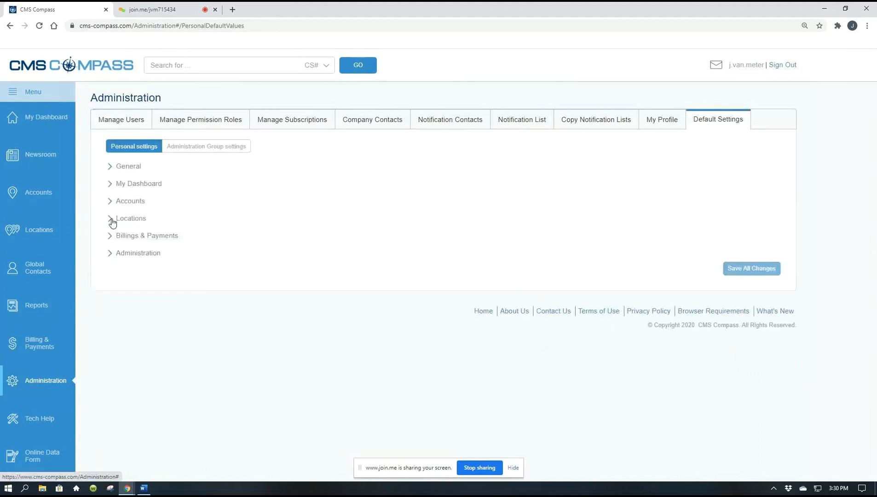
{"action": "left_click", "coordinate": [112, 220]}
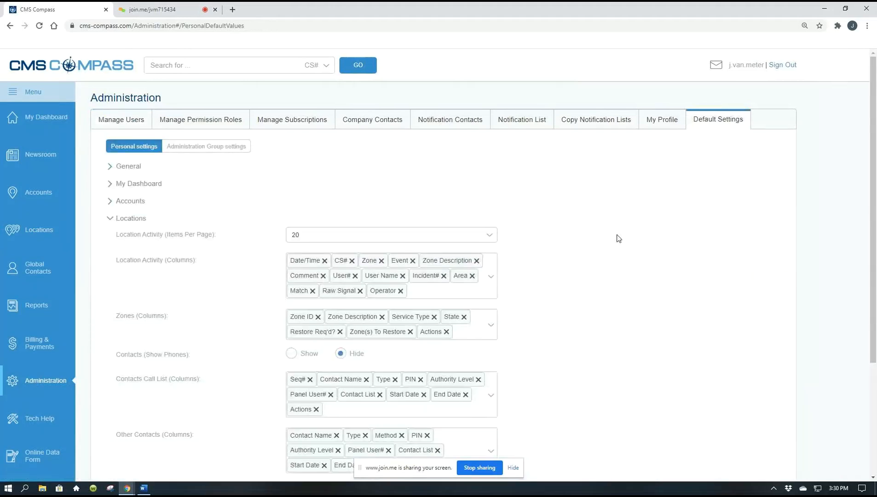
{"action": "left_click", "coordinate": [488, 238]}
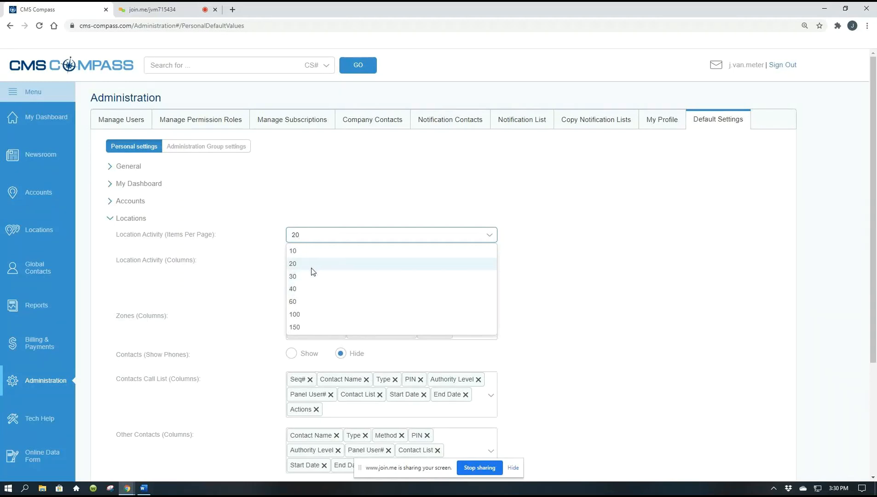
{"action": "left_click", "coordinate": [602, 323]}
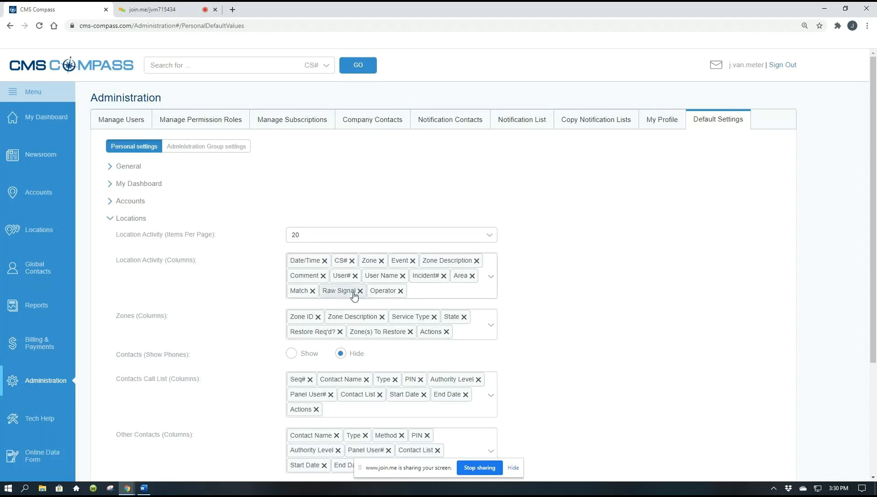
Step: Remove Raw Signal and Incident# from the Location Activity columns and place Operator directly after CS#
{"action": "left_click", "coordinate": [491, 278]}
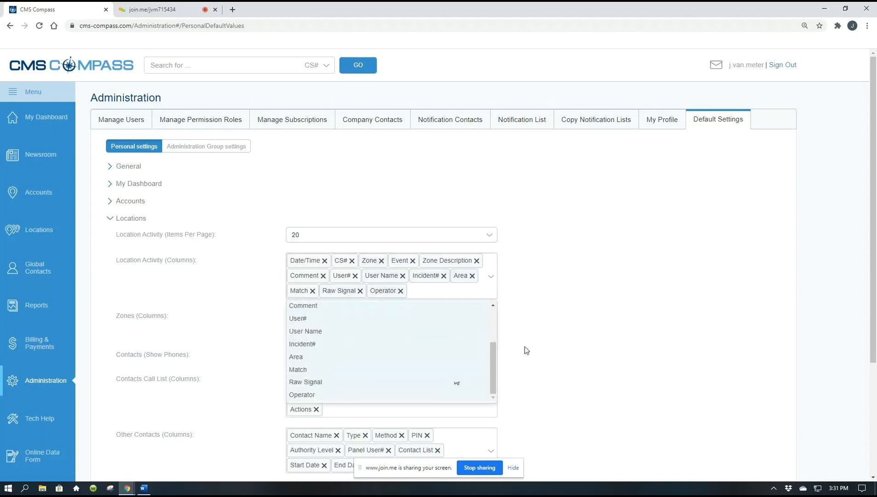
{"action": "left_click", "coordinate": [556, 322]}
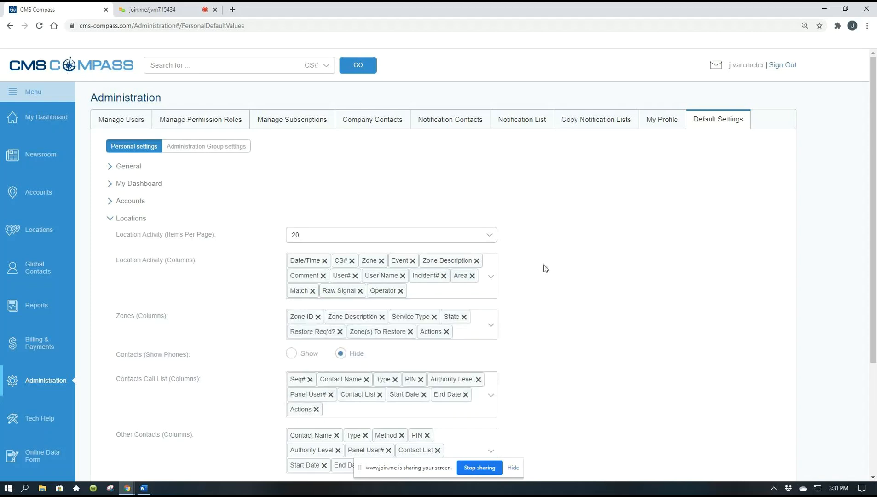
{"action": "left_click", "coordinate": [361, 291]}
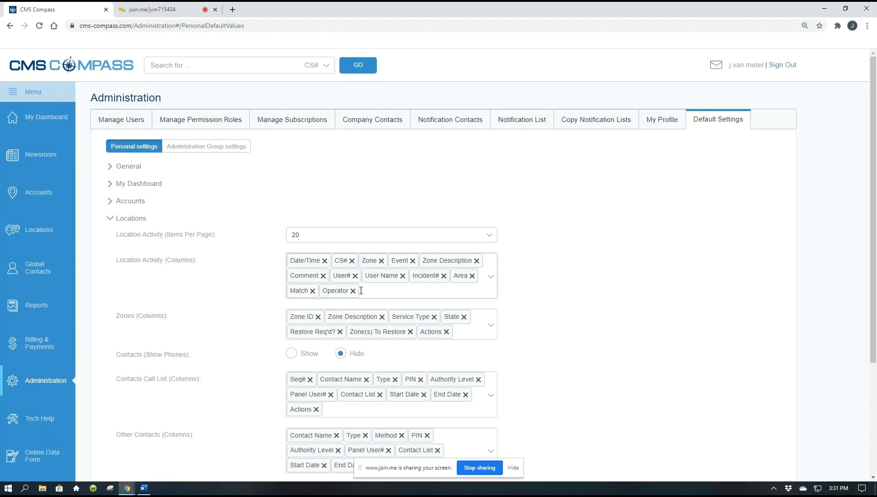
{"action": "left_click", "coordinate": [443, 276]}
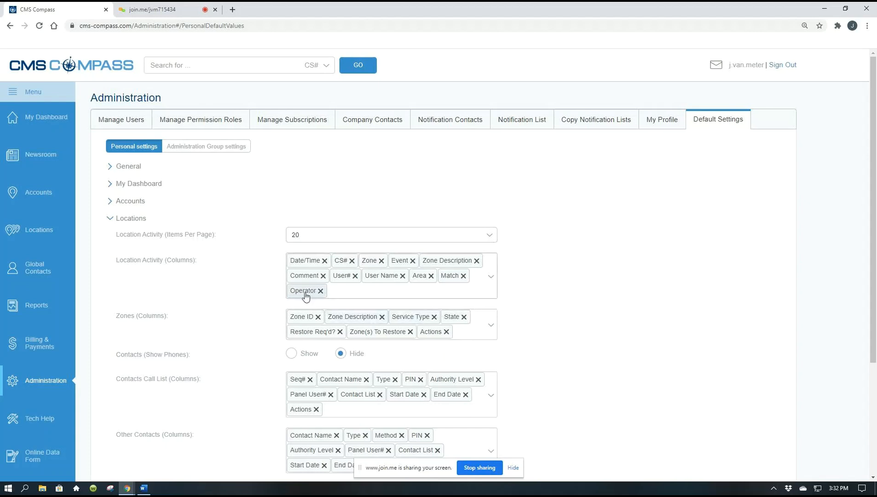
{"action": "left_click_drag", "start_coordinate": [306, 297], "coordinate": [375, 260]}
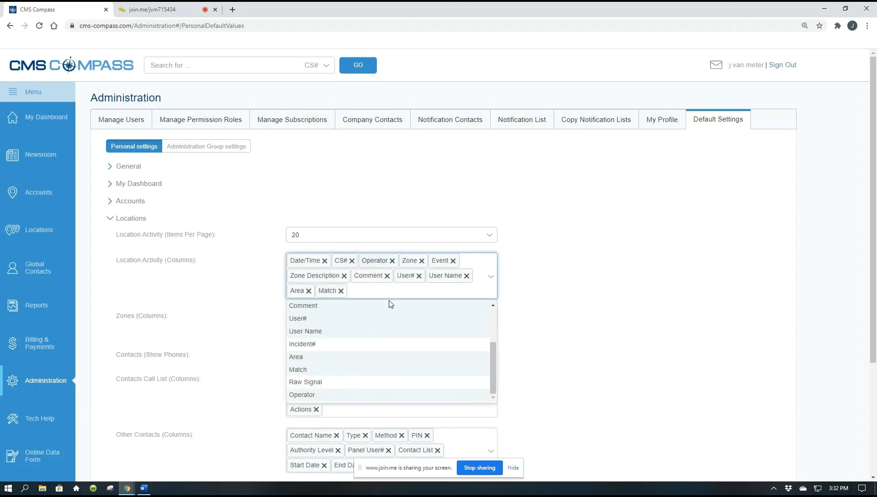
{"action": "left_click", "coordinate": [596, 284]}
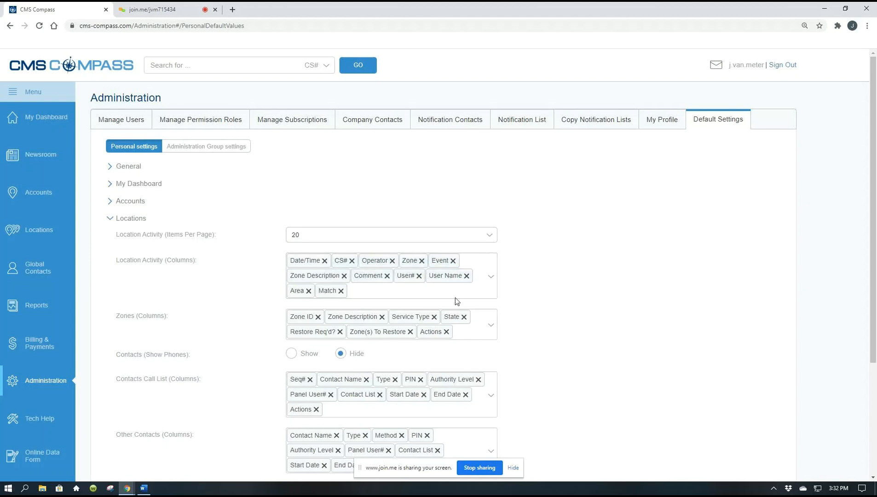
Step: Remove Match from the Location Activity columns and place User# directly after User Name
{"action": "left_click", "coordinate": [341, 291]}
{"action": "left_click_drag", "start_coordinate": [411, 276], "coordinate": [457, 276]}
{"action": "left_click", "coordinate": [538, 306]}
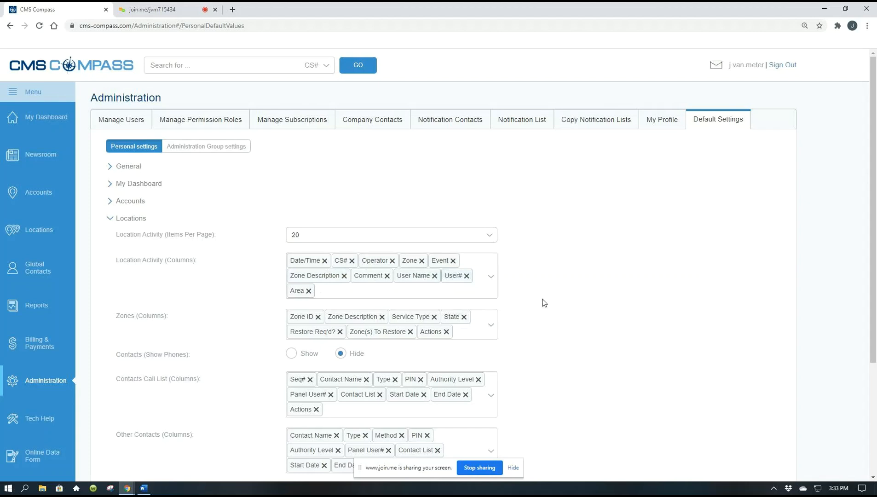
Step: Remove Restore Req'd? and Zone(s) To Restore from the Zones columns and make Actions the first column
{"action": "scroll", "coordinate": [548, 303], "scroll_direction": "down", "scroll_amount": 1}
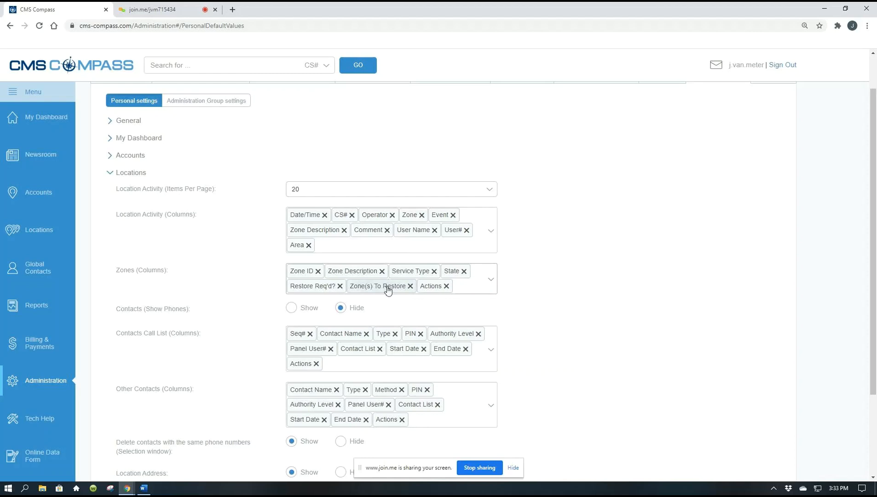
{"action": "left_click", "coordinate": [340, 286]}
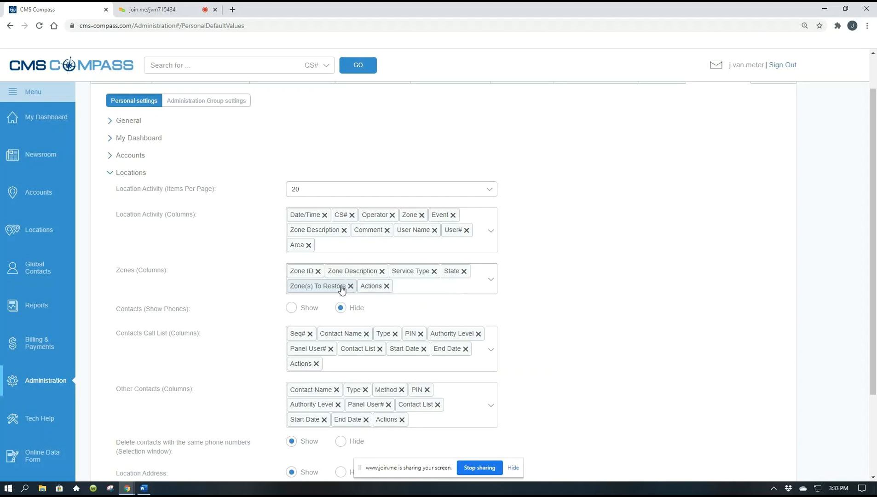
{"action": "left_click", "coordinate": [350, 286]}
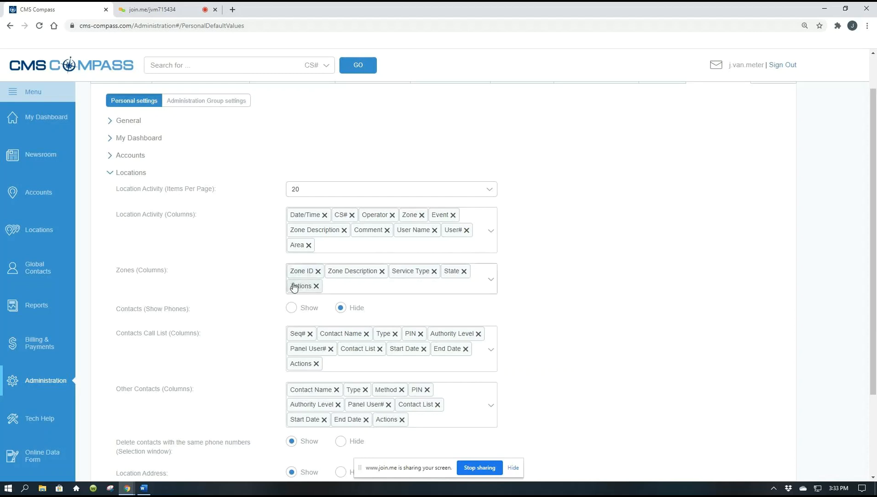
{"action": "left_click_drag", "start_coordinate": [300, 286], "coordinate": [293, 271]}
{"action": "left_click", "coordinate": [551, 308]}
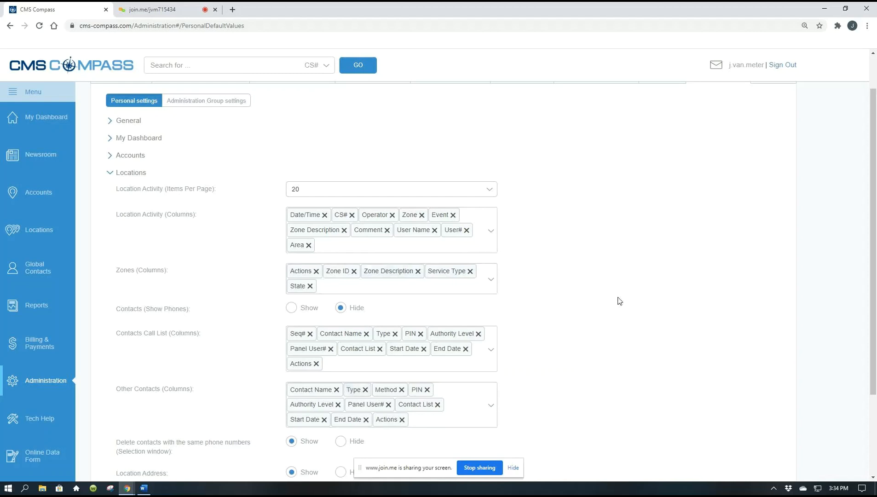
Step: Make Actions the first column in both the Contacts Call List and Other Contacts columns
{"action": "scroll", "coordinate": [619, 299], "scroll_direction": "down", "scroll_amount": 1}
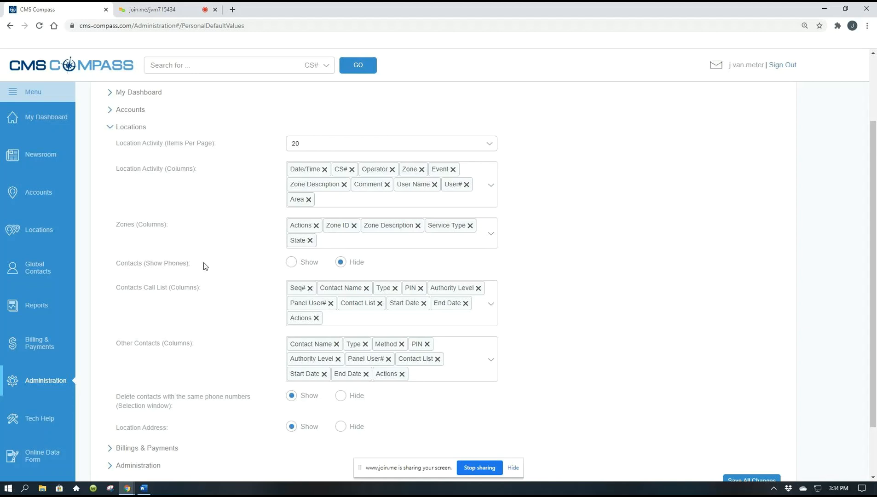
{"action": "scroll", "coordinate": [569, 264], "scroll_direction": "down", "scroll_amount": 1}
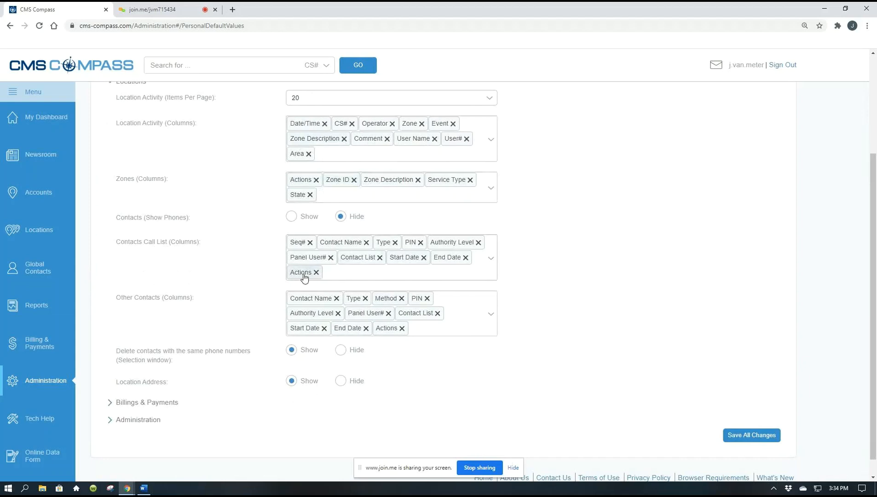
{"action": "left_click_drag", "start_coordinate": [304, 276], "coordinate": [299, 244]}
{"action": "left_click", "coordinate": [583, 307]}
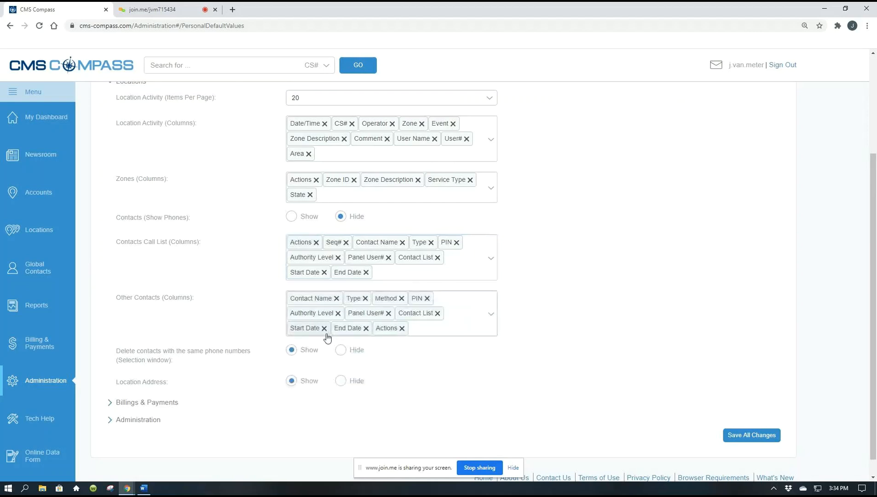
{"action": "left_click_drag", "start_coordinate": [391, 329], "coordinate": [299, 298]}
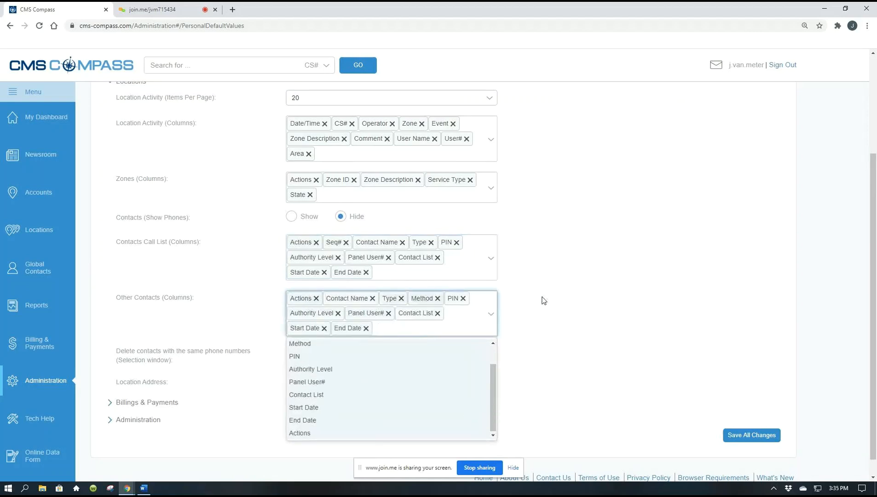
{"action": "left_click", "coordinate": [555, 295]}
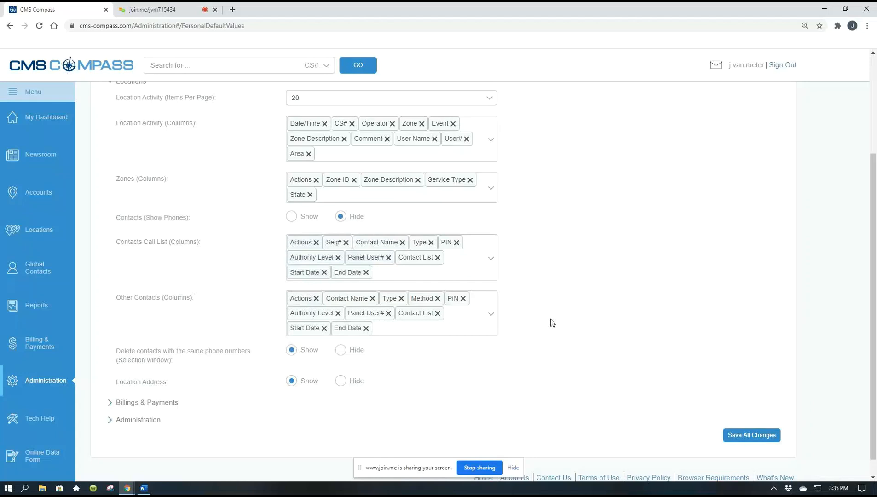
{"action": "scroll", "coordinate": [606, 216], "scroll_direction": "down", "scroll_amount": 1}
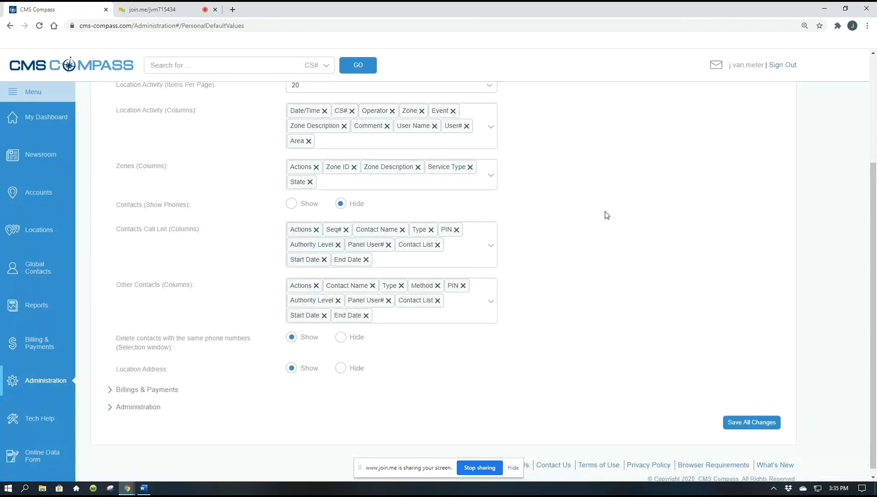
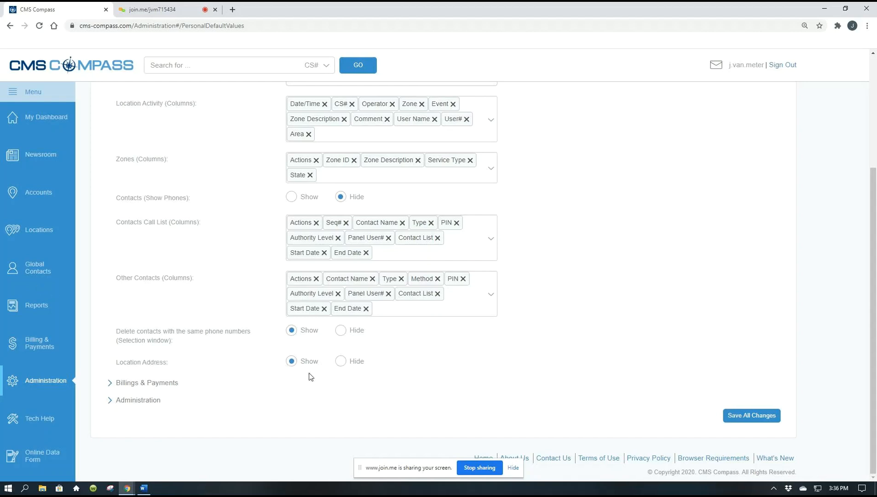
Step: Switch to the Locations page without saving the changed defaults, then collapse and re-expand the details under Location Information
{"action": "left_click", "coordinate": [32, 234]}
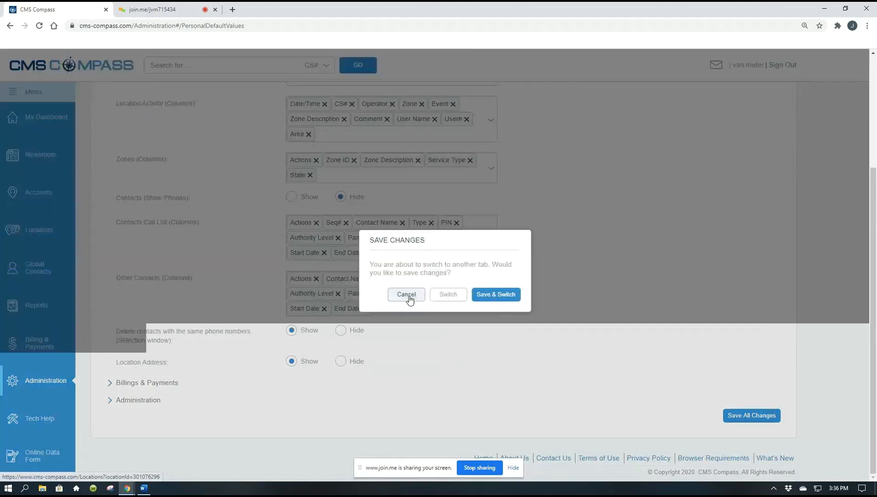
{"action": "left_click", "coordinate": [415, 299]}
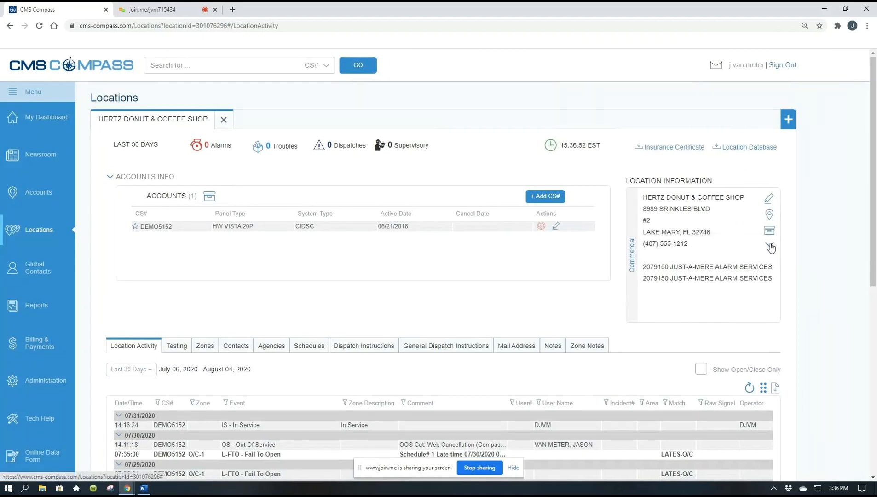
{"action": "left_click", "coordinate": [770, 246]}
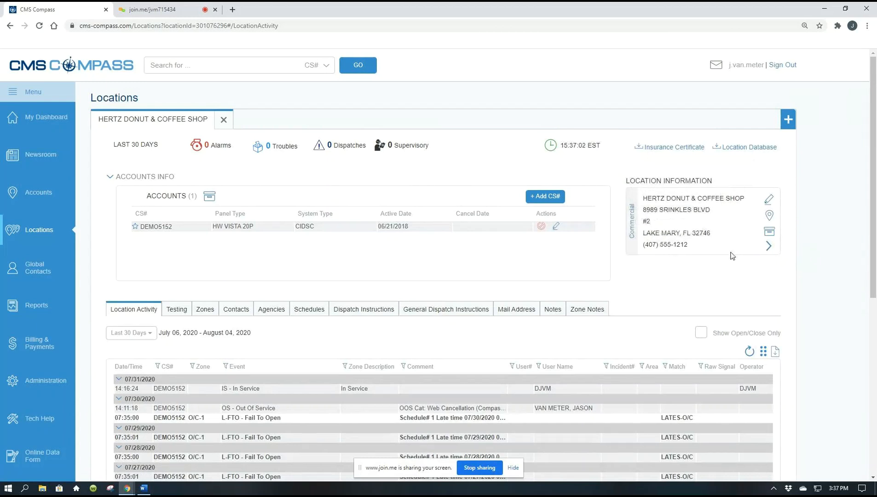
{"action": "left_click", "coordinate": [768, 247]}
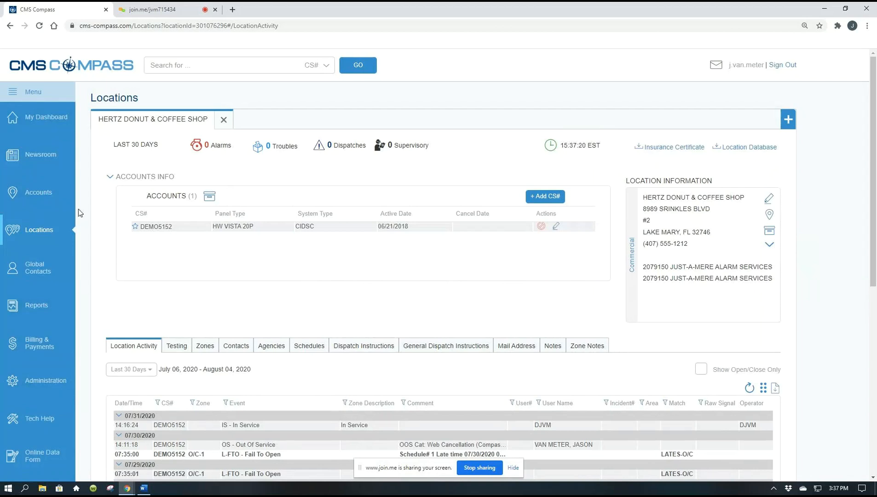
Step: Return to the personal Default Settings in Administration and review the Locations defaults down to the Location Address option
{"action": "left_click", "coordinate": [42, 382]}
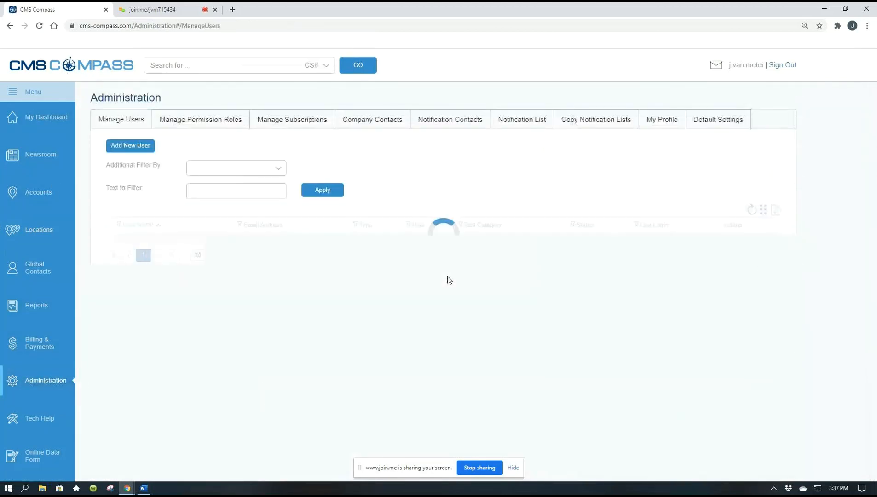
{"action": "left_click", "coordinate": [706, 118]}
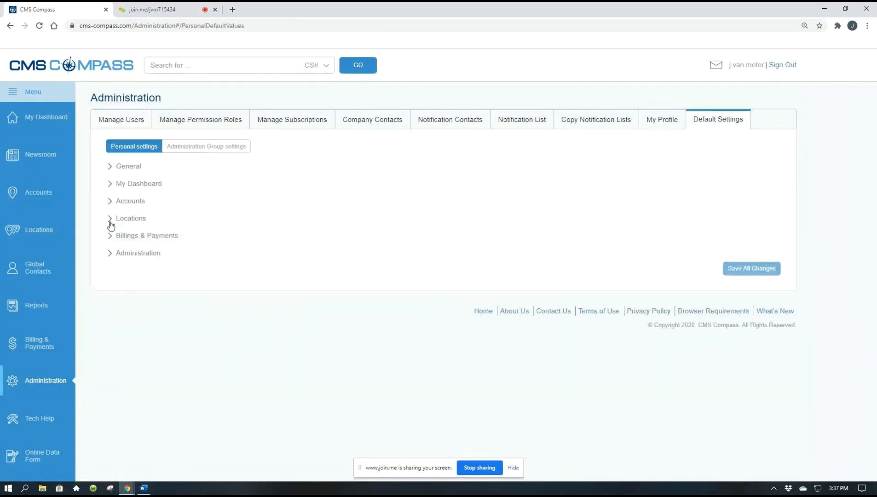
{"action": "left_click", "coordinate": [110, 221]}
{"action": "scroll", "coordinate": [113, 247], "scroll_direction": "down", "scroll_amount": 3}
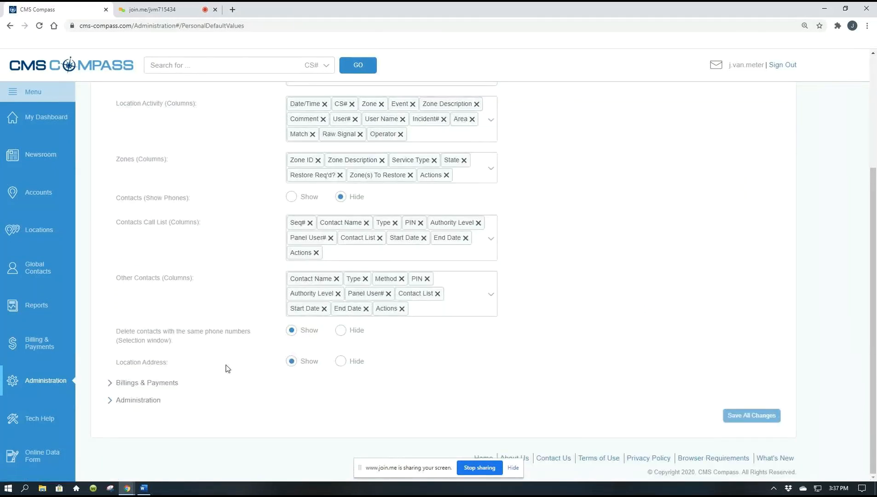
{"action": "scroll", "coordinate": [226, 368], "scroll_direction": "up", "scroll_amount": 4}
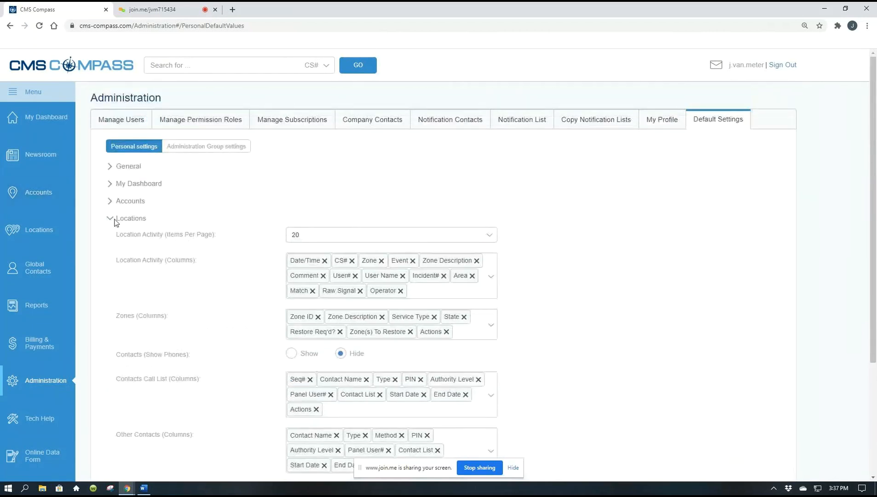
{"action": "left_click", "coordinate": [110, 219]}
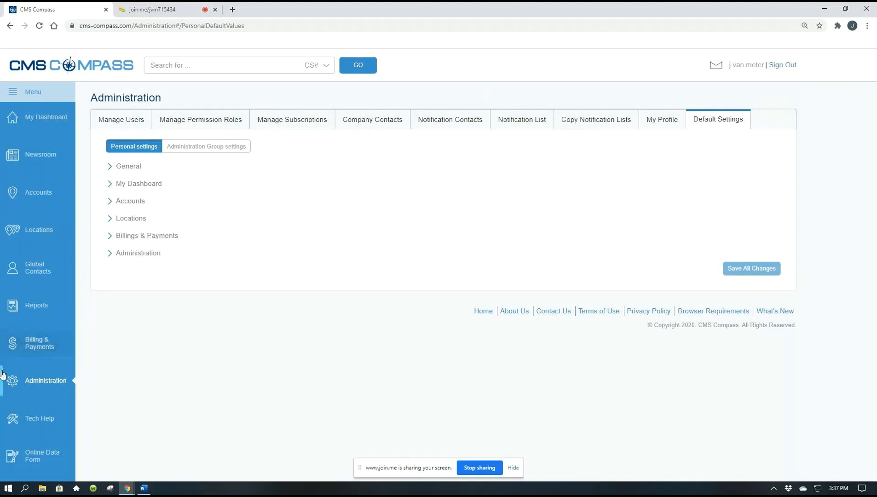
Step: Review the Billings & Payments defaults, including the PreMover List time filter choices, and the Administration defaults for Manage Users and Company Contacts
{"action": "left_click", "coordinate": [108, 237]}
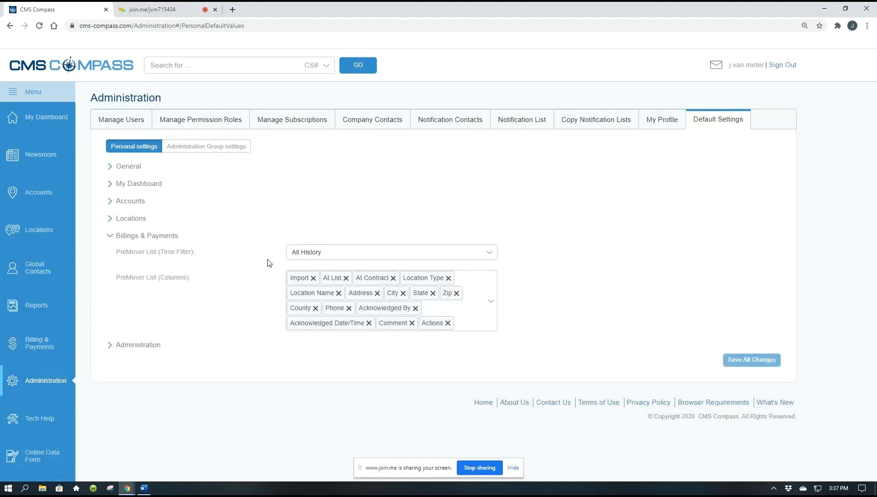
{"action": "left_click", "coordinate": [494, 252]}
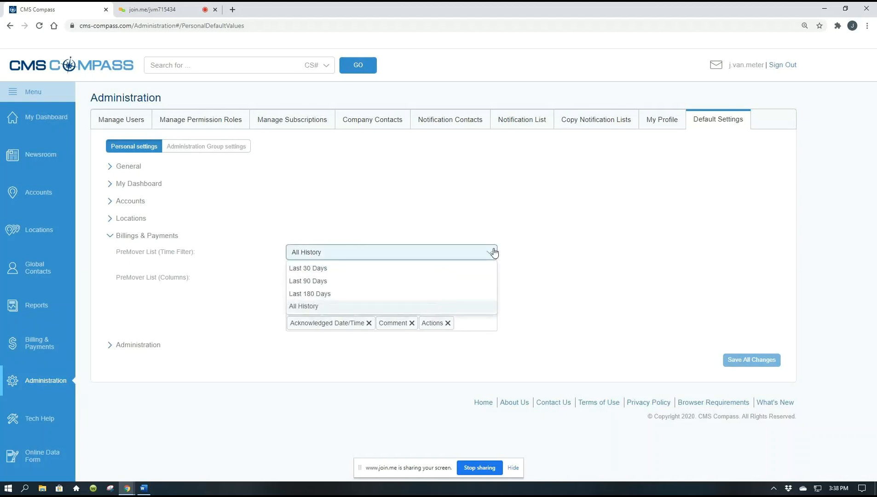
{"action": "left_click", "coordinate": [242, 231]}
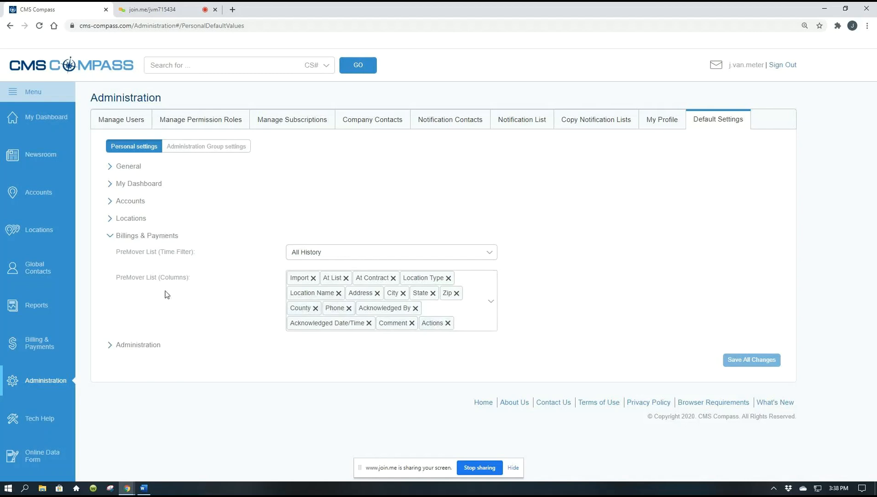
{"action": "left_click", "coordinate": [110, 236]}
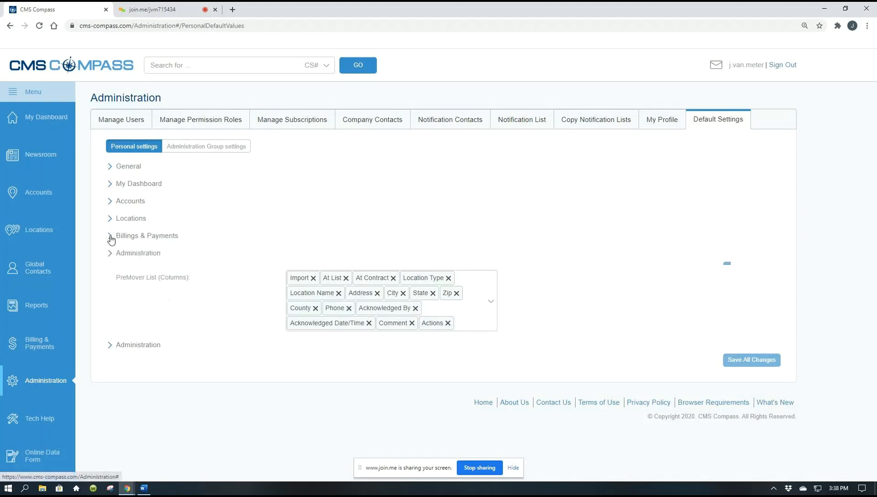
{"action": "left_click", "coordinate": [110, 253]}
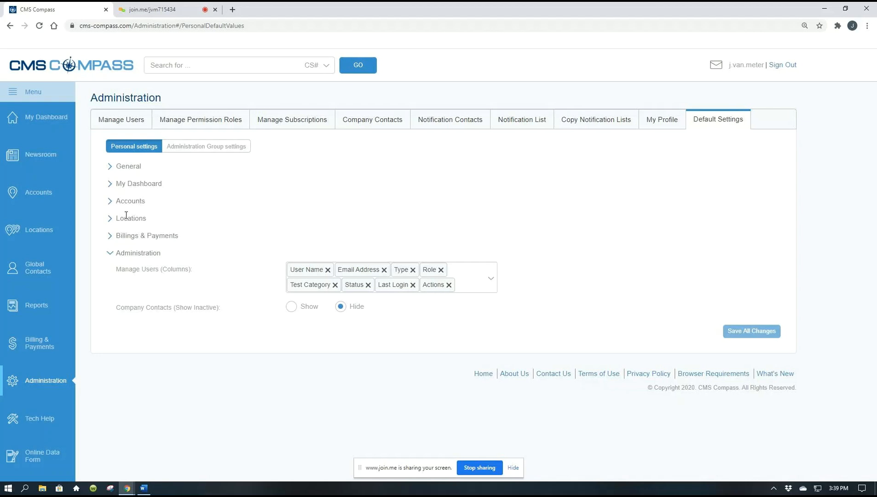
{"action": "left_click", "coordinate": [110, 253]}
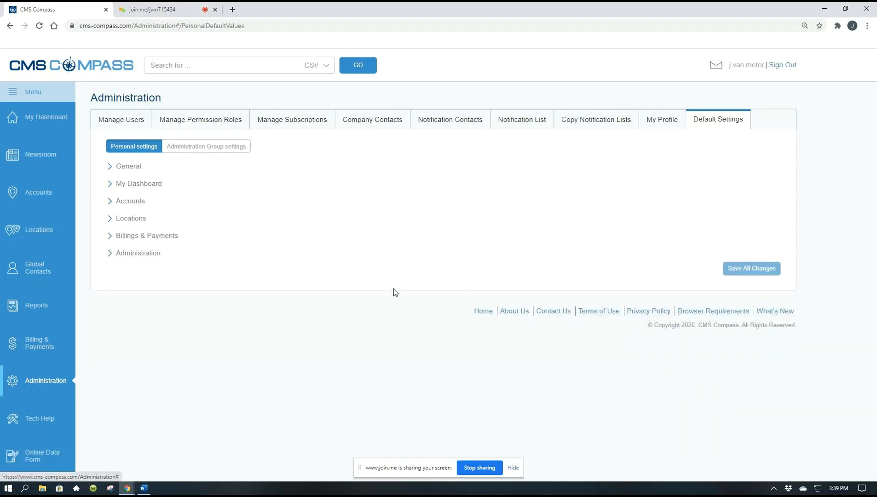